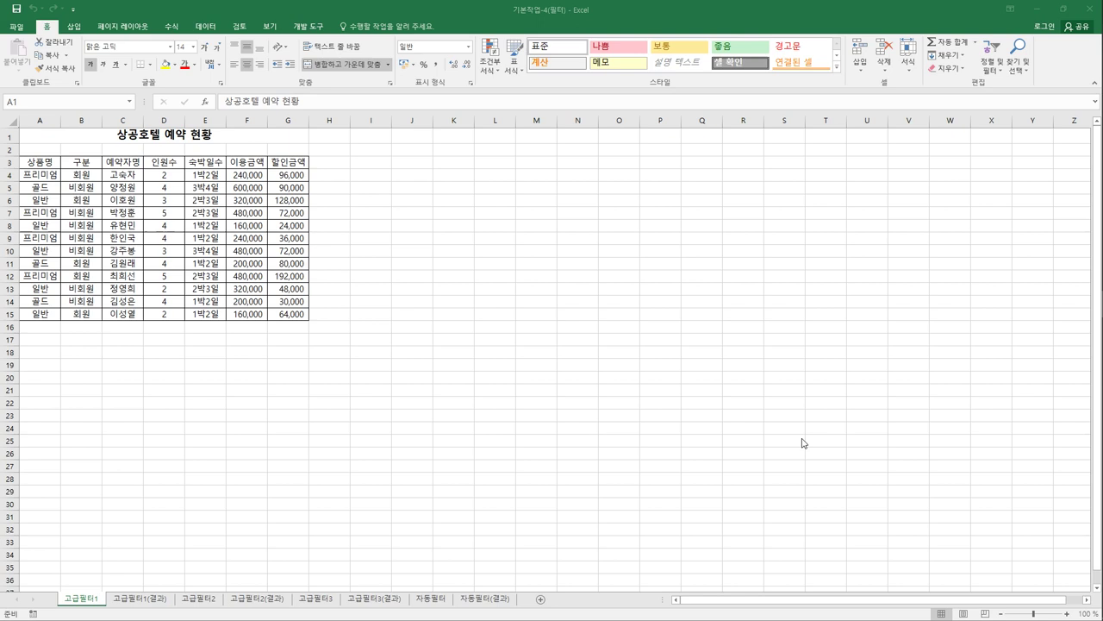
click(86, 192)
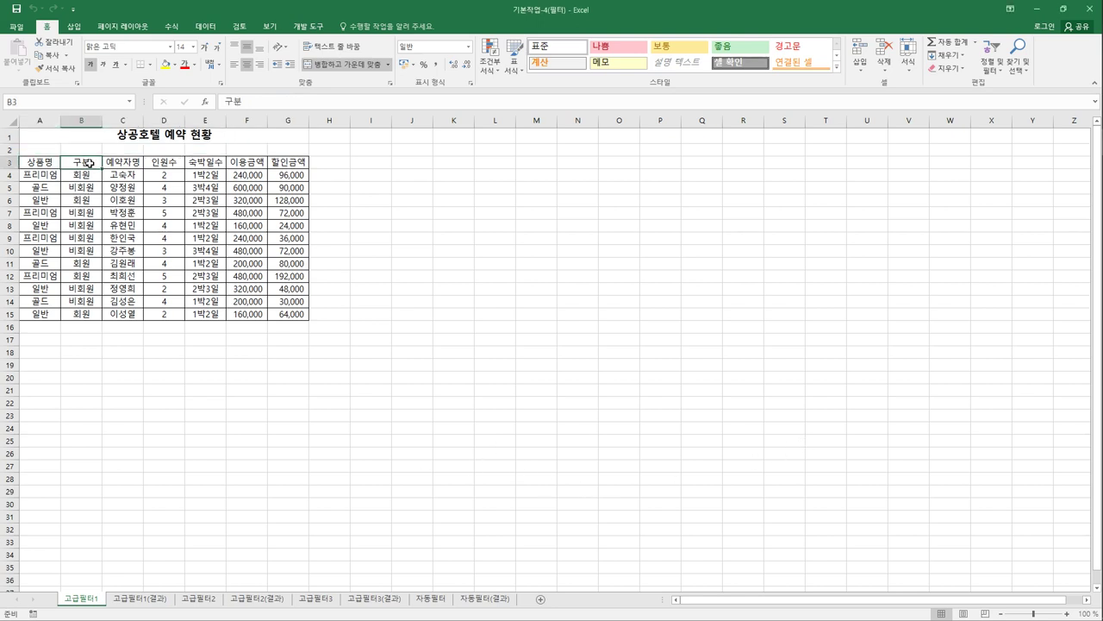
click(85, 212)
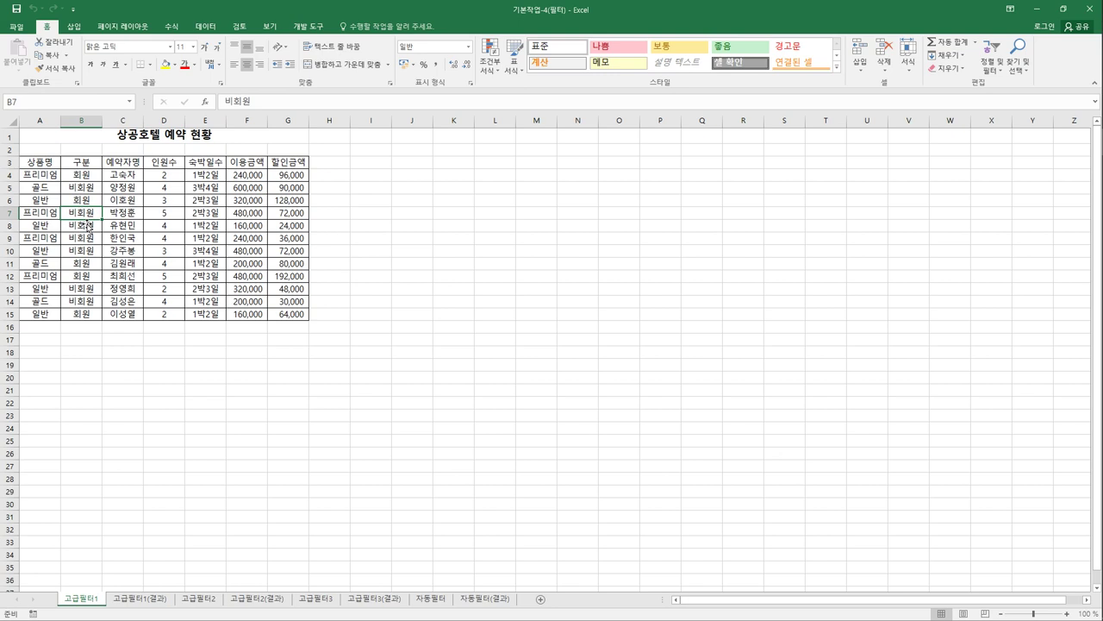
click(287, 164)
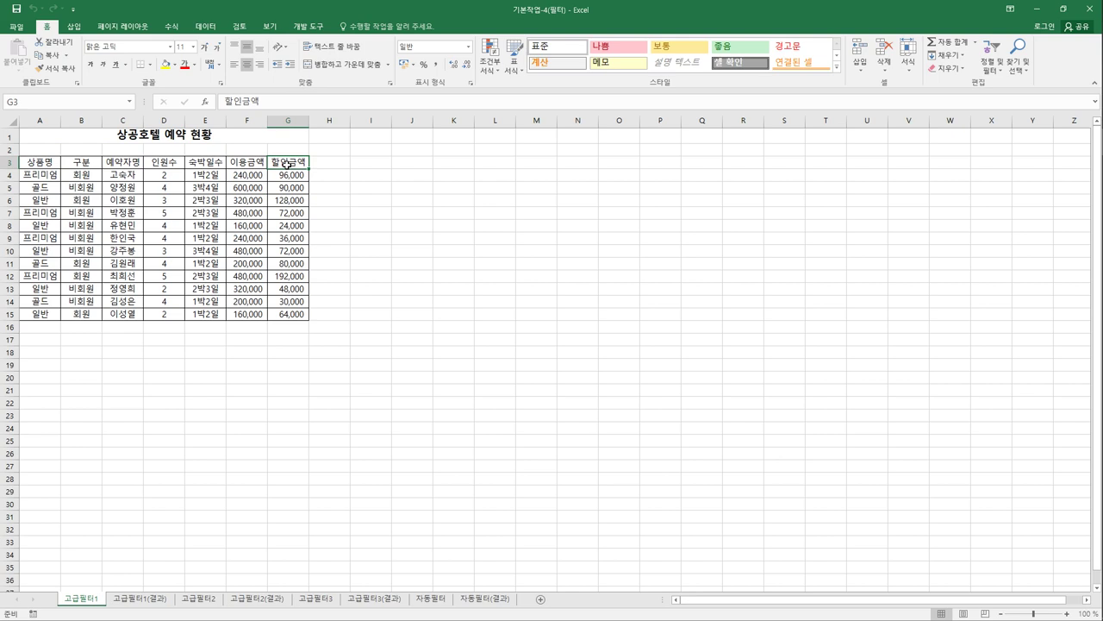
click(50, 357)
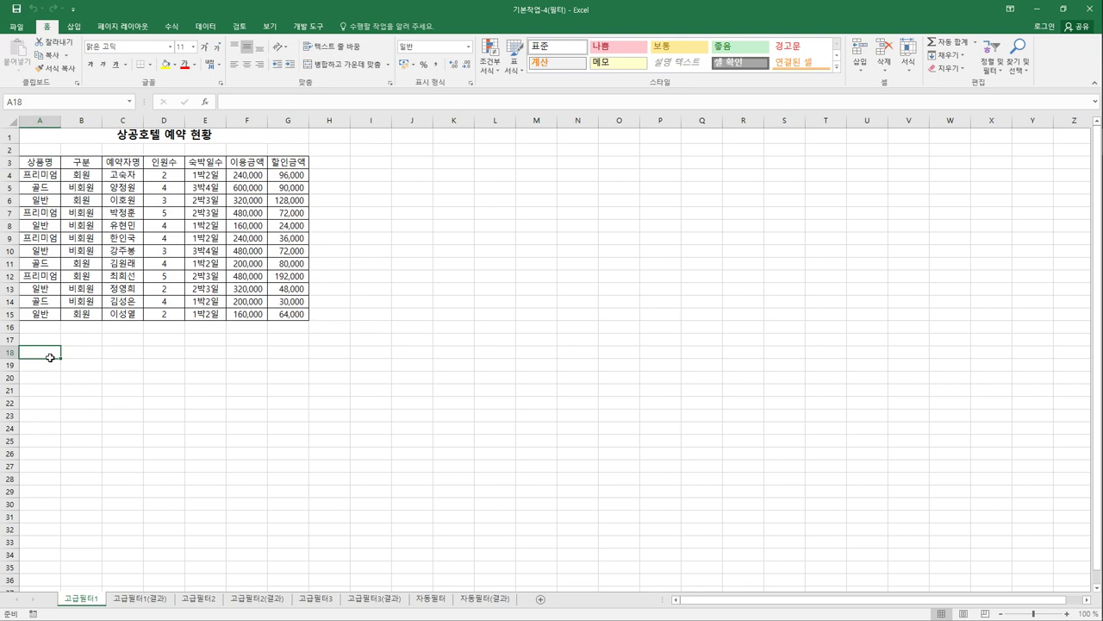
drag(50, 357, 156, 382)
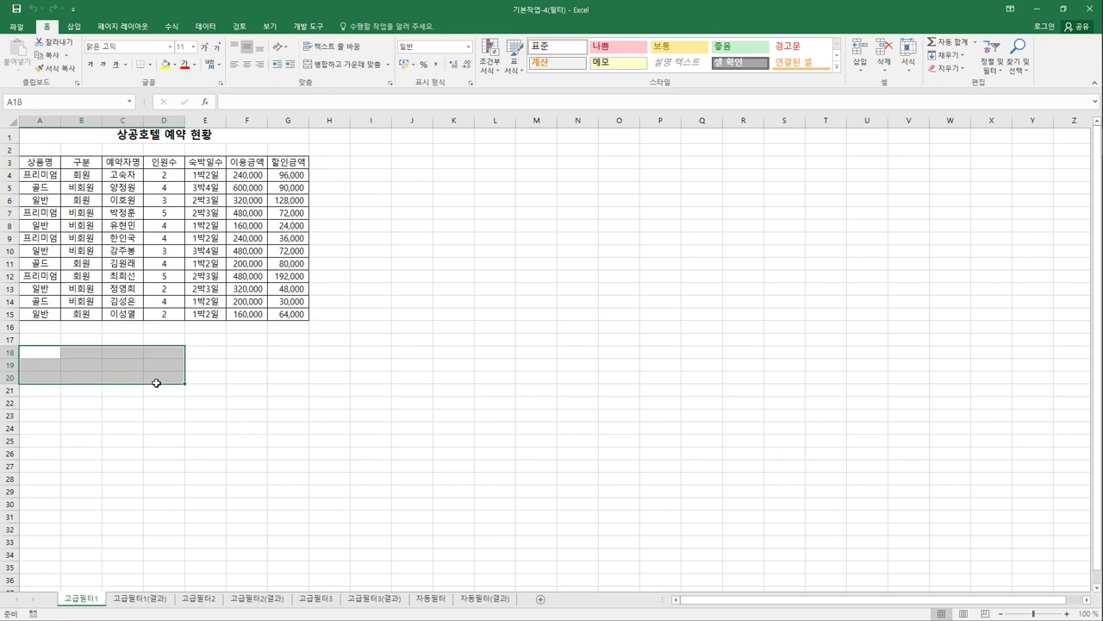
Copy the 구분 header and a 비회원 entry from the reservation table into A18:A19 as a filter criterion.
click(90, 163)
ctrl+click(89, 187)
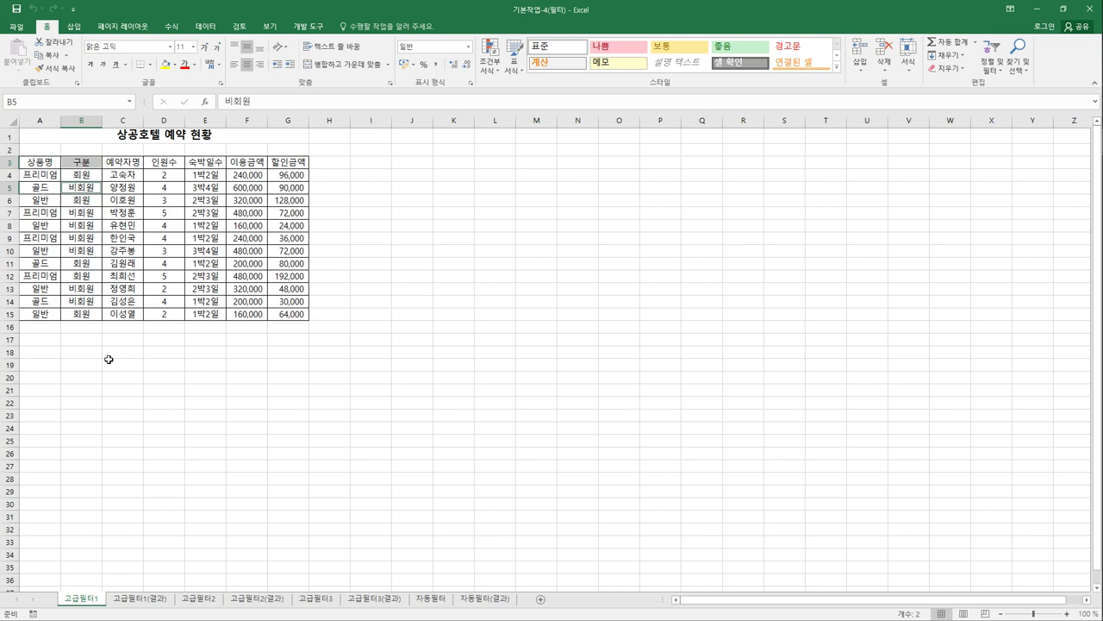
key(ctrl+c)
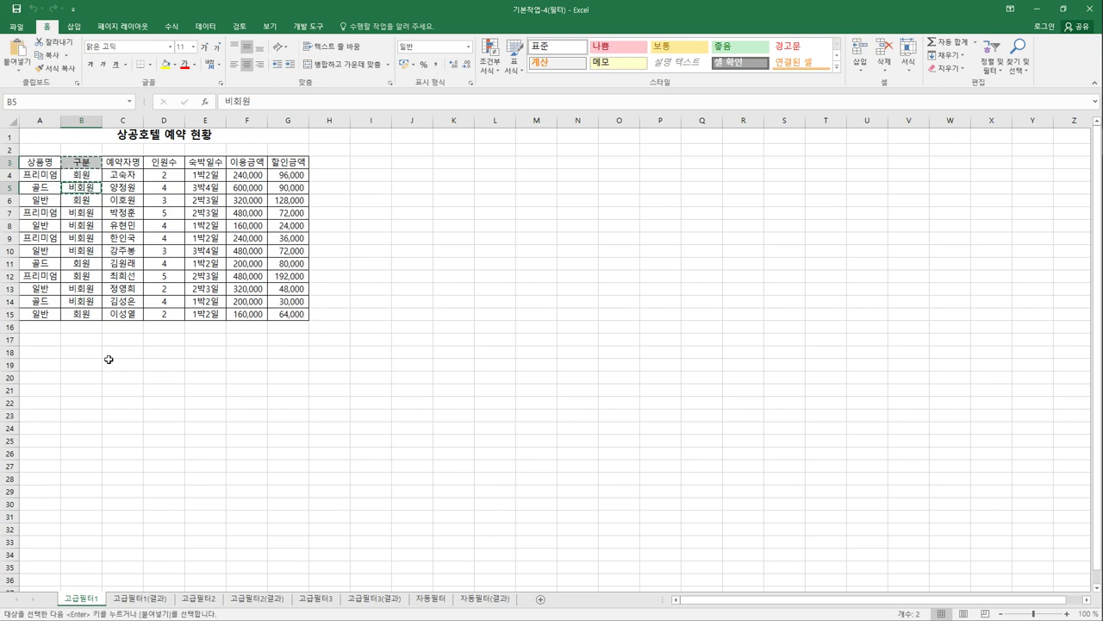
click(47, 358)
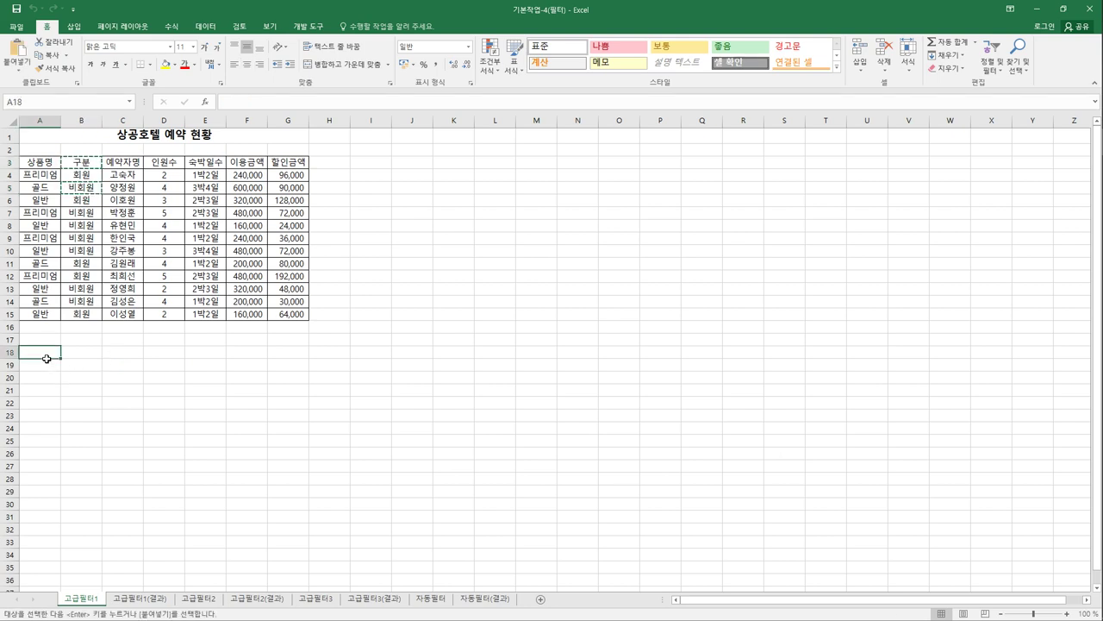
key(ctrl+v)
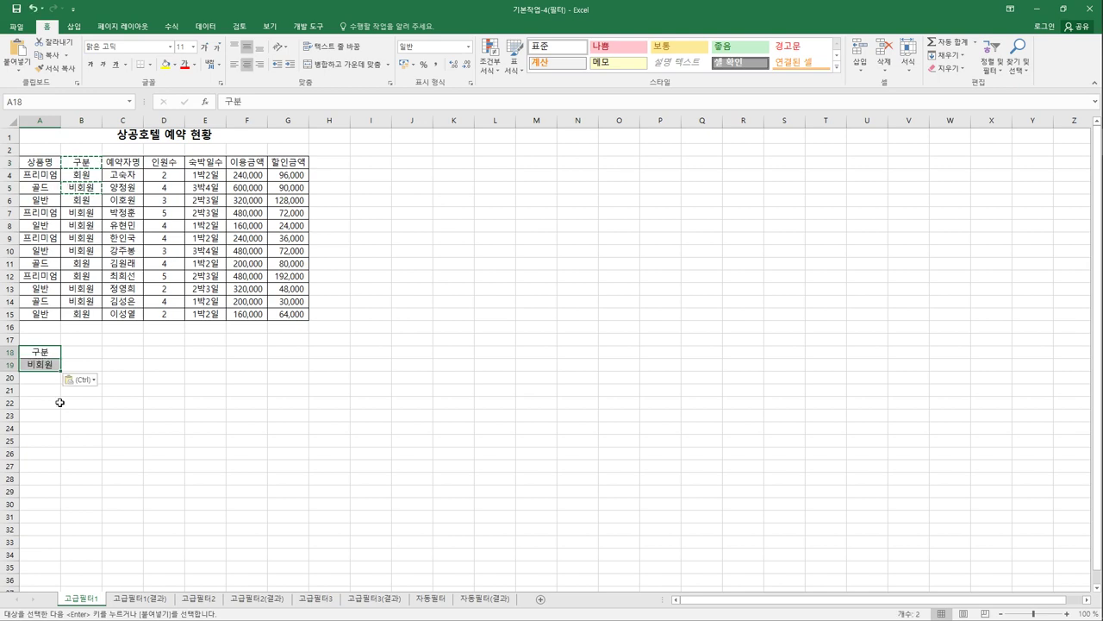
click(54, 355)
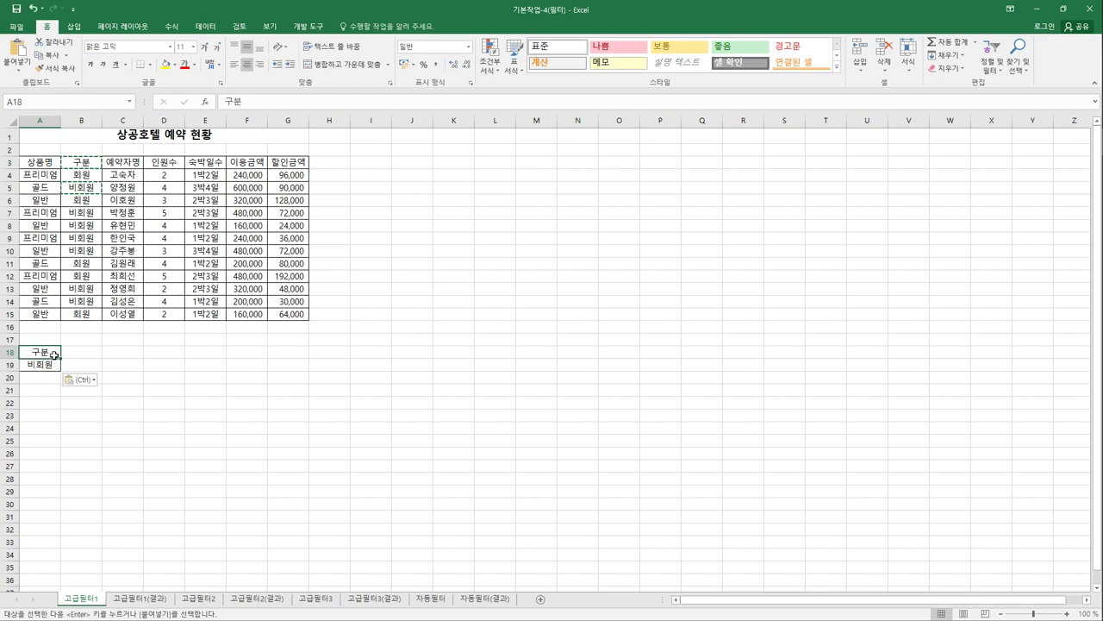
click(83, 163)
click(56, 365)
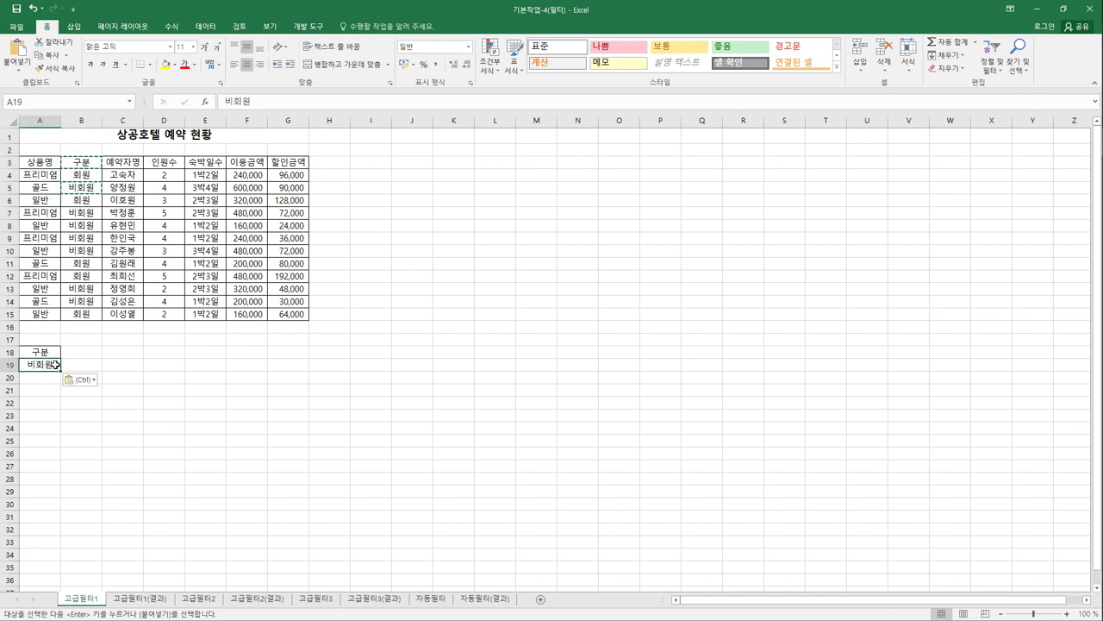
Copy the 할인금액 header to B18 and enter the condition <=70000 beneath it in B19.
click(281, 167)
key(ctrl+c)
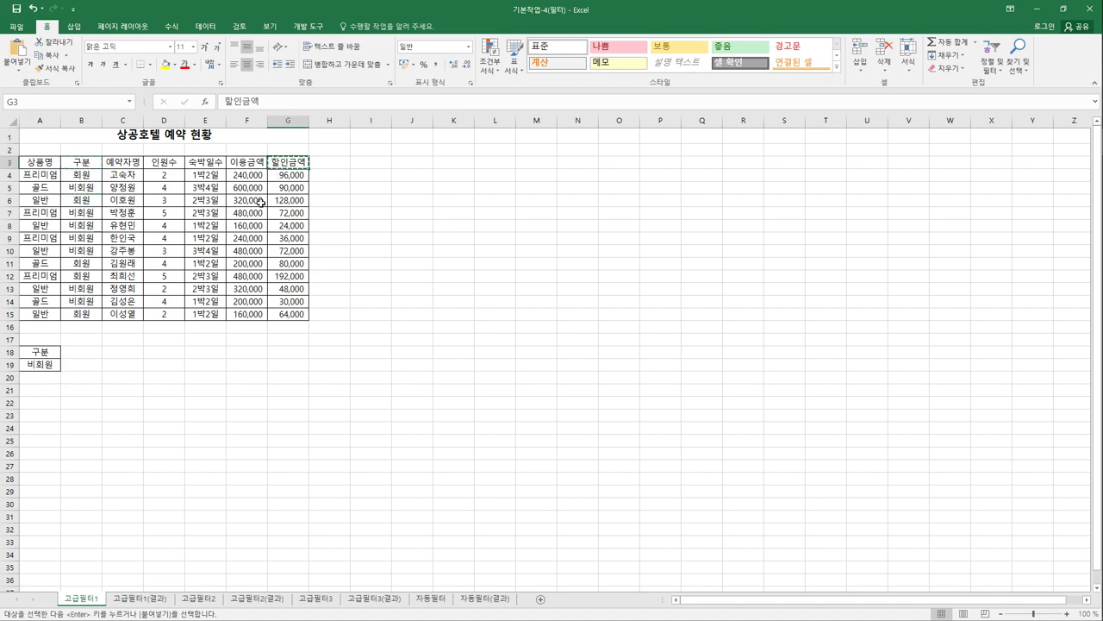
click(94, 354)
key(ctrl+v)
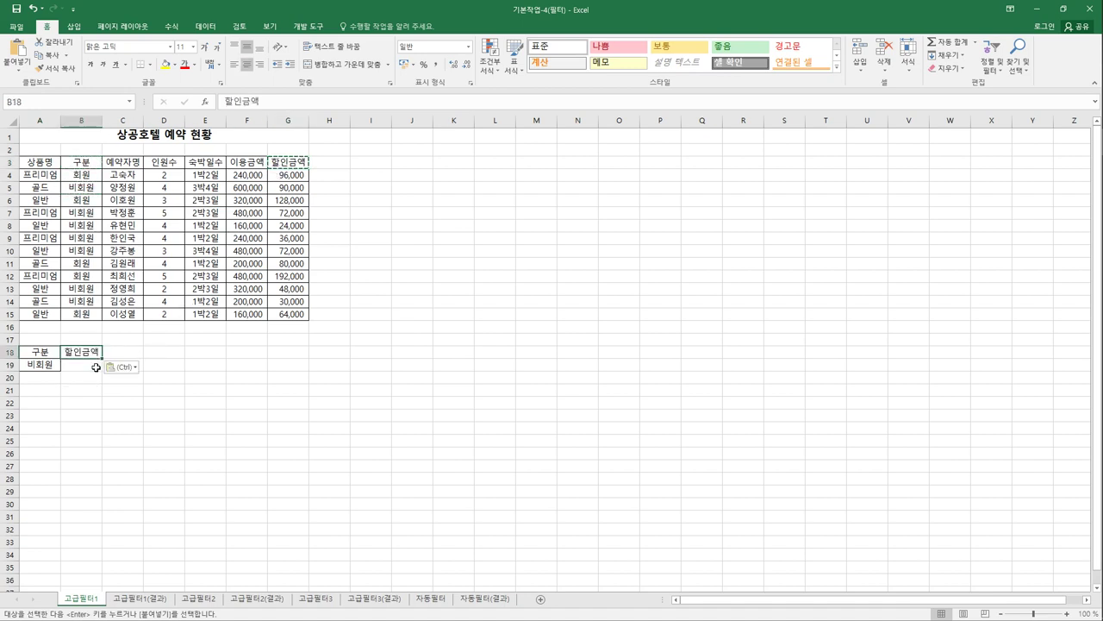
key(Down)
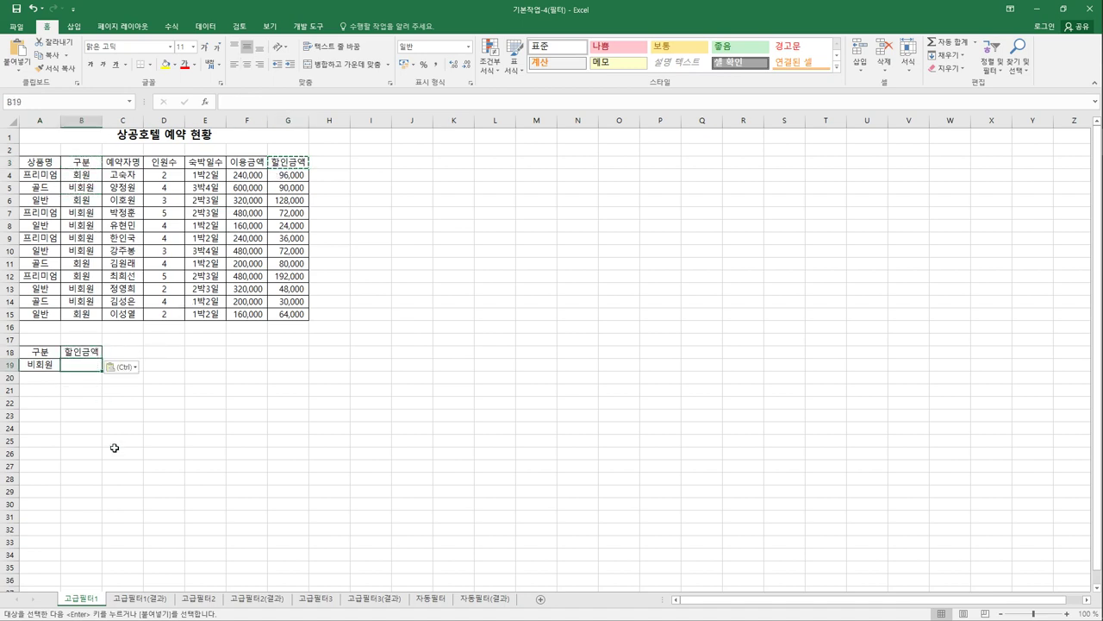
text(<=)
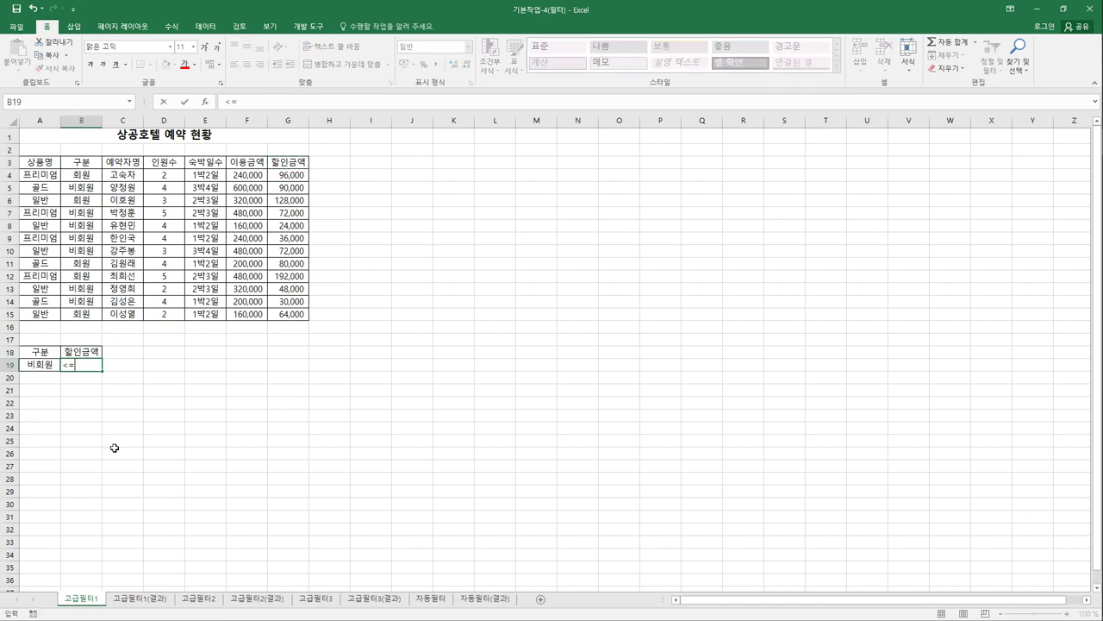
text(70000)
key(Return)
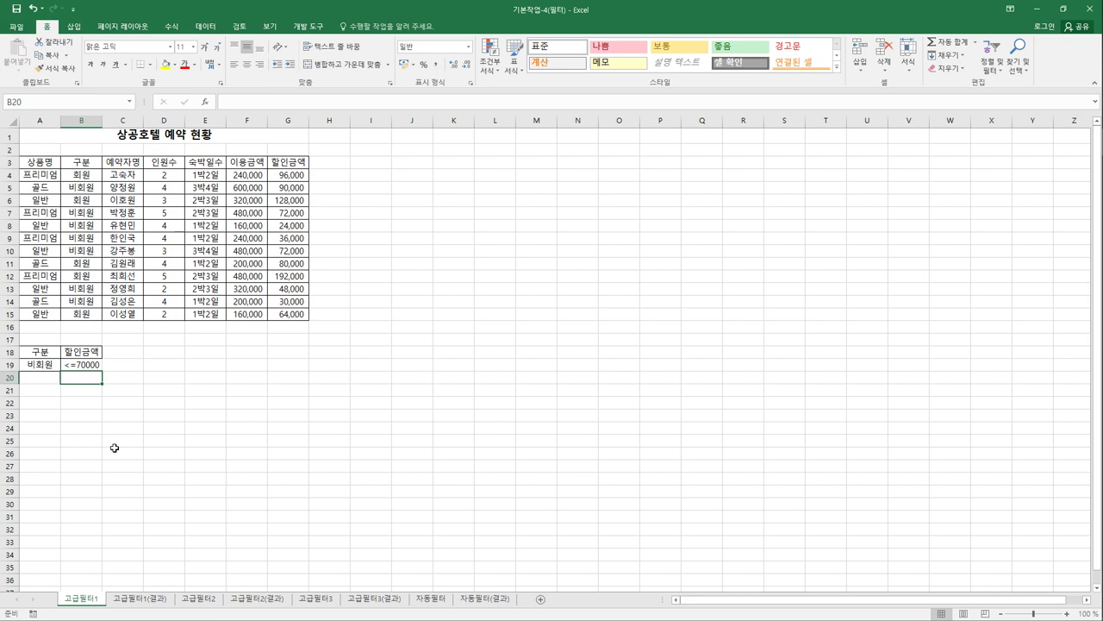
Copy the criteria range A18:B19 to D18 and move the copied <=70000 condition down one row to E20.
drag(43, 355, 82, 364)
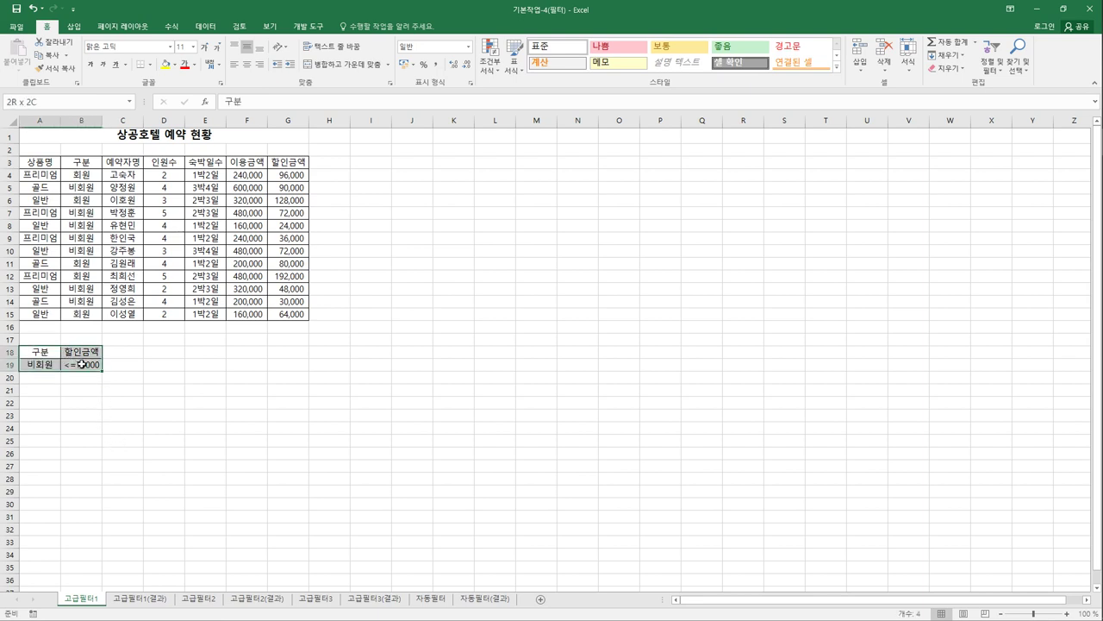
key(ctrl+c)
click(183, 358)
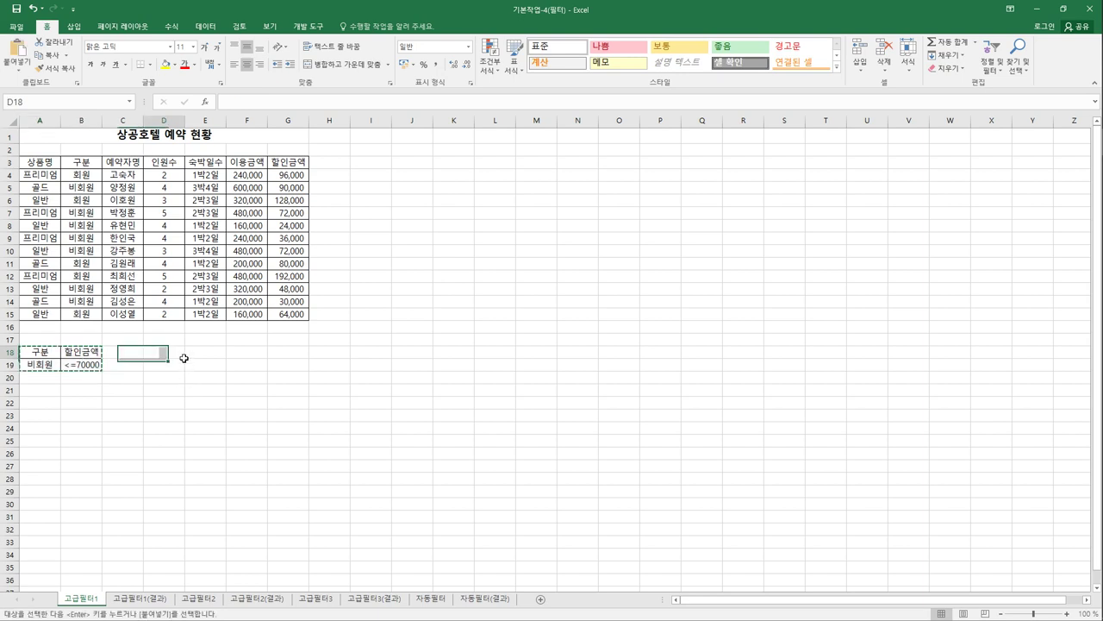
key(ctrl+v)
click(218, 368)
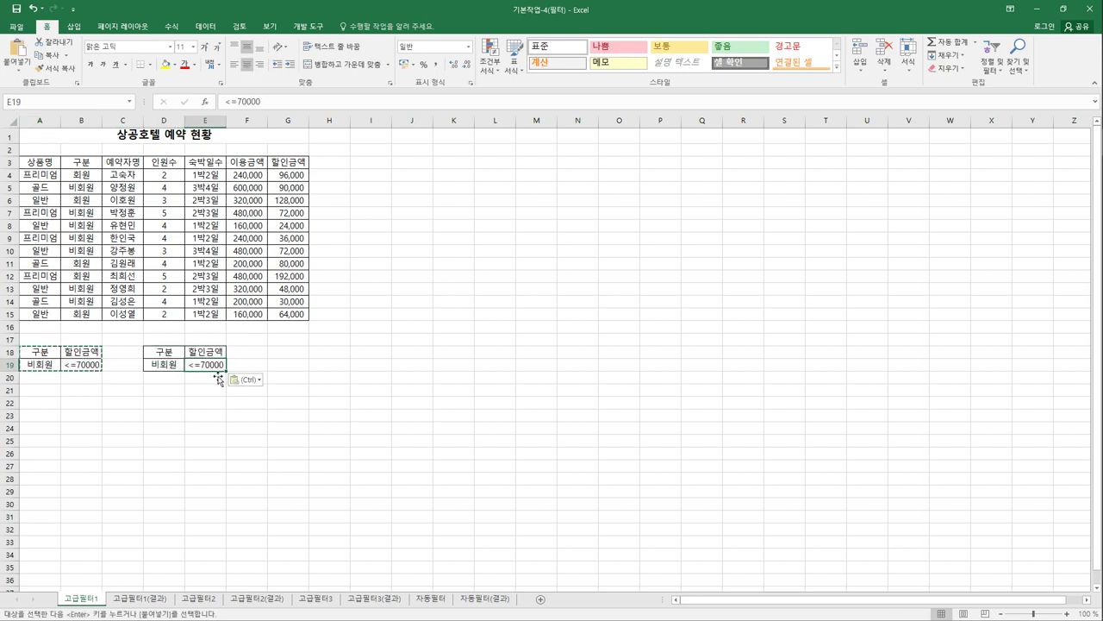
drag(217, 377, 217, 386)
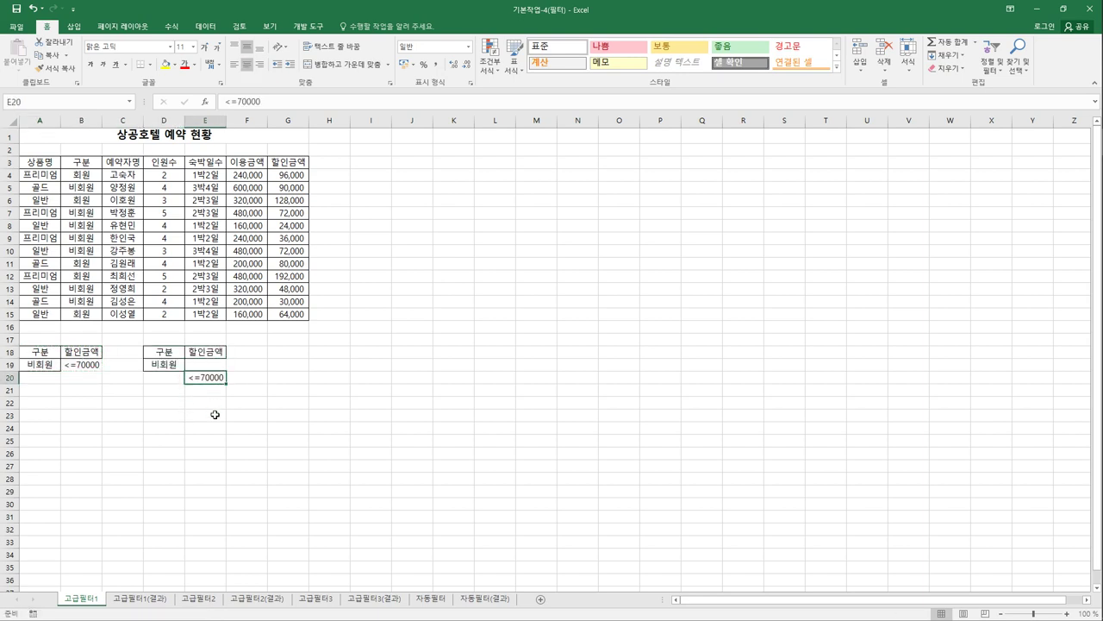
click(215, 414)
Compare the same-row criteria in A18:B19 with the staggered-row criteria in D18:E20.
click(176, 353)
click(174, 366)
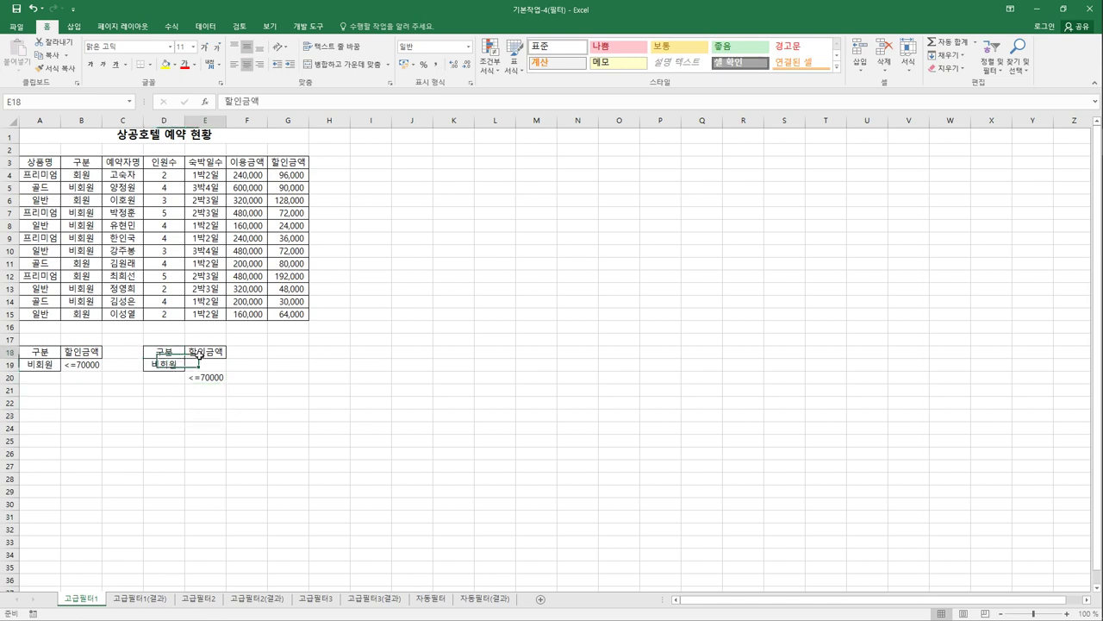
click(214, 378)
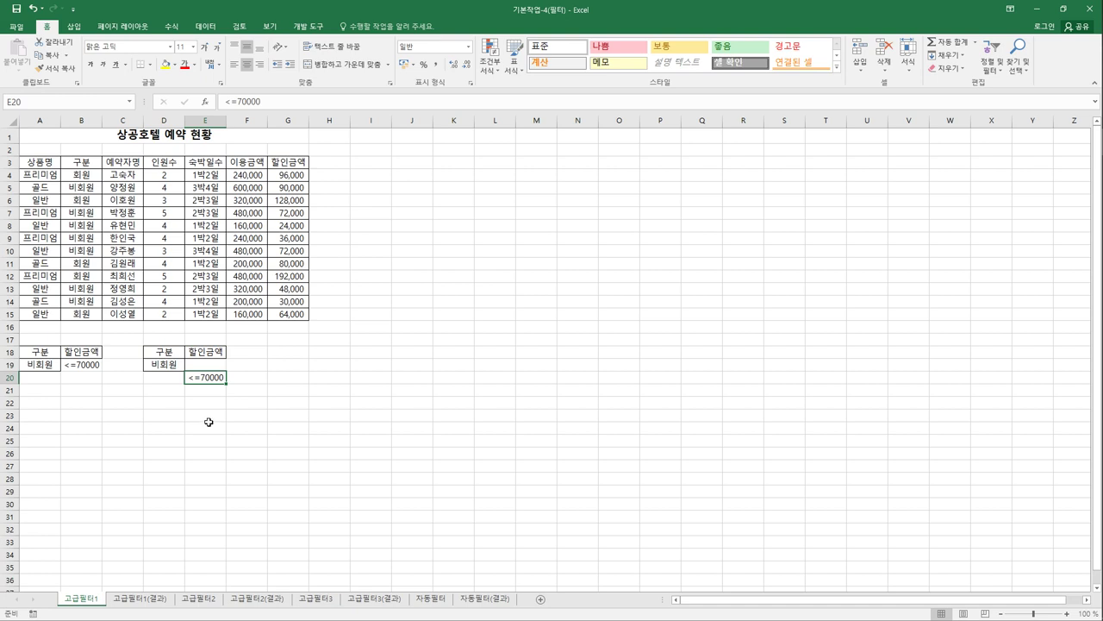
drag(181, 368, 192, 377)
click(198, 383)
drag(166, 355, 206, 387)
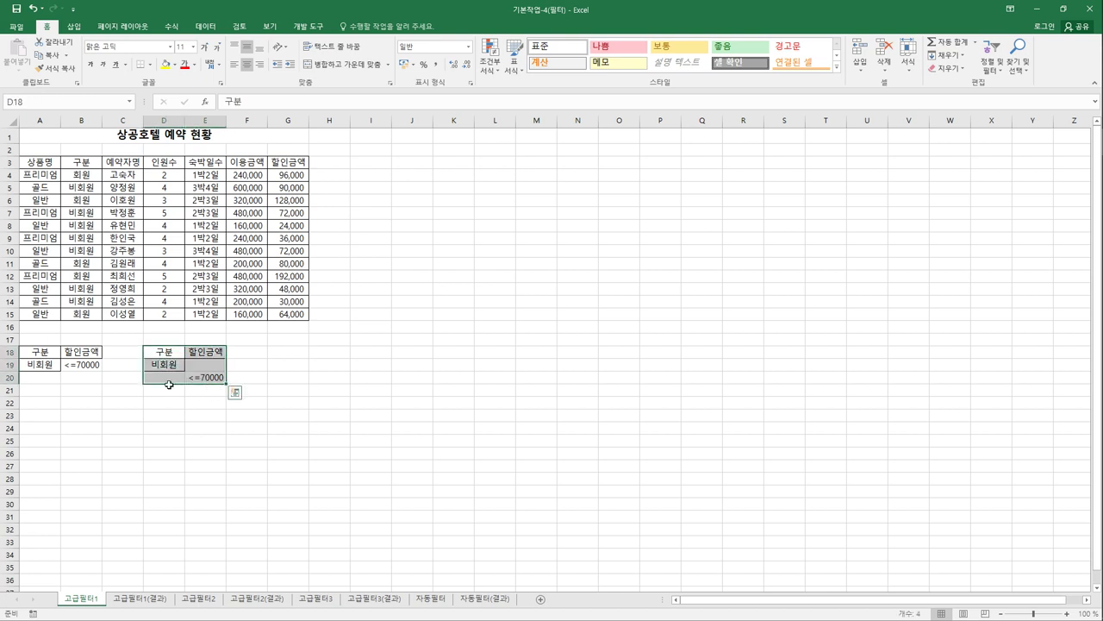
drag(42, 353, 78, 366)
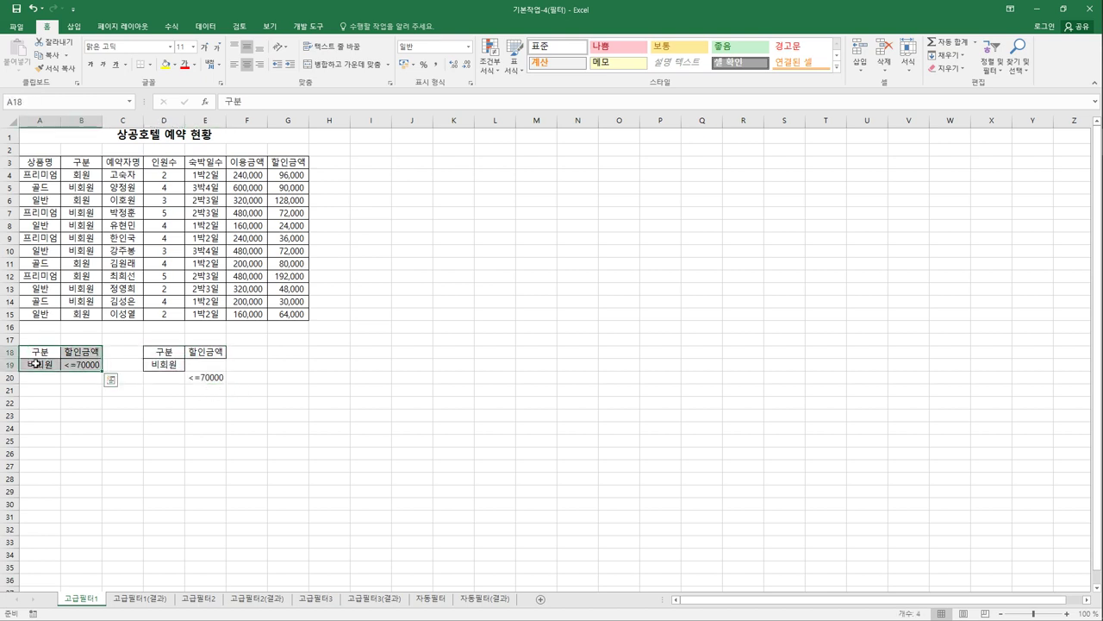
drag(47, 355, 77, 366)
Clear all contents and formatting from the staggered criteria range D18:E20.
drag(164, 354, 209, 381)
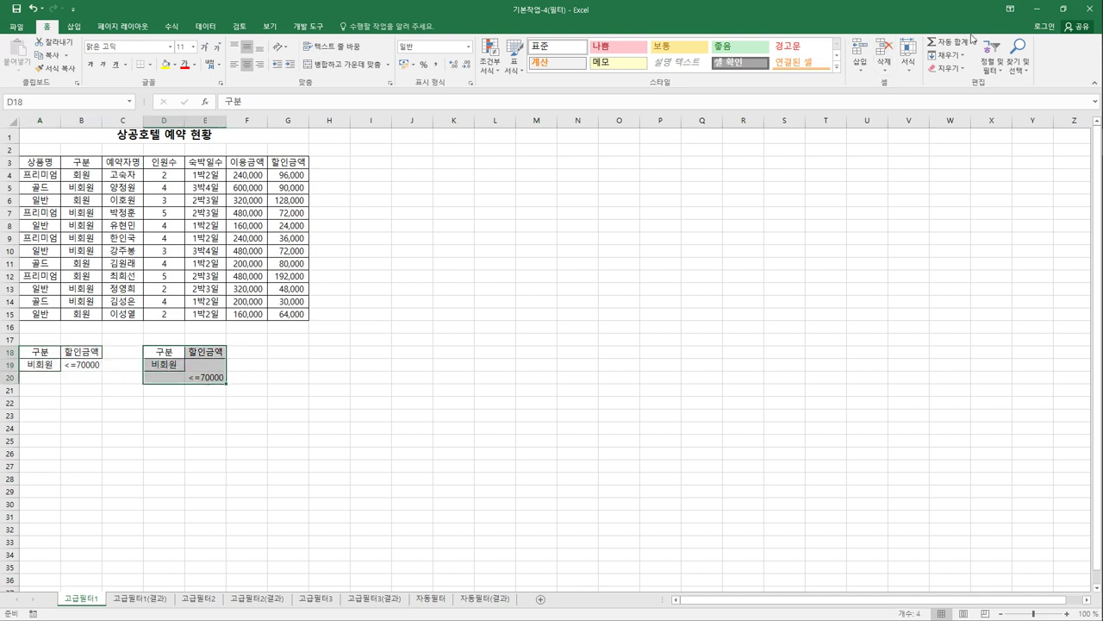
click(953, 68)
click(955, 83)
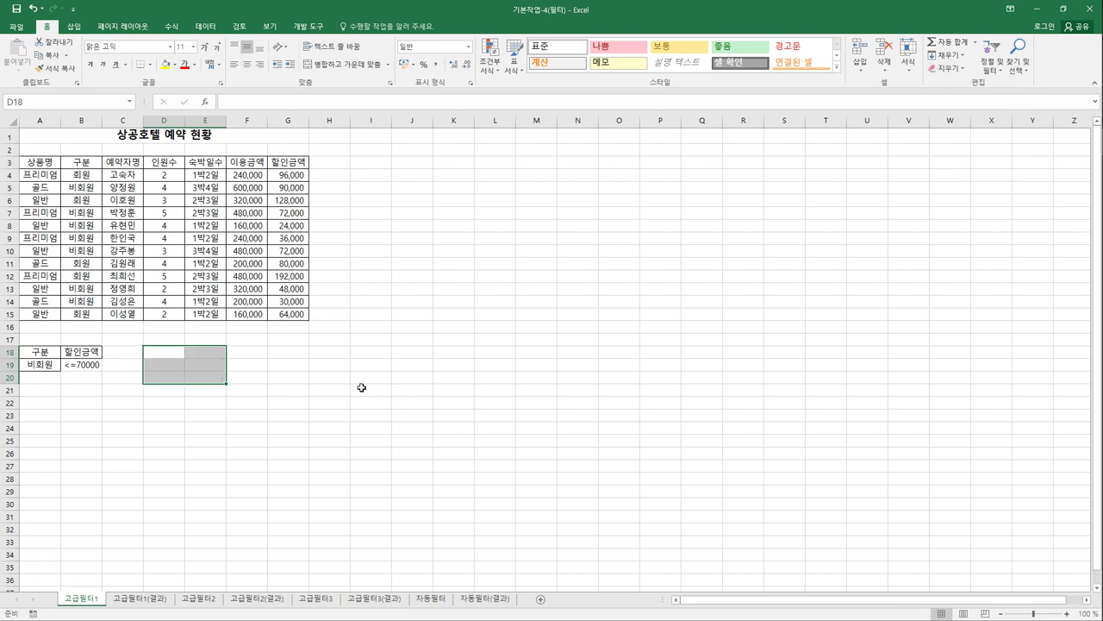
Run an Advanced Filter on A3:G15 with criteria range A18:B19, copying the results to another location starting at A22.
click(26, 407)
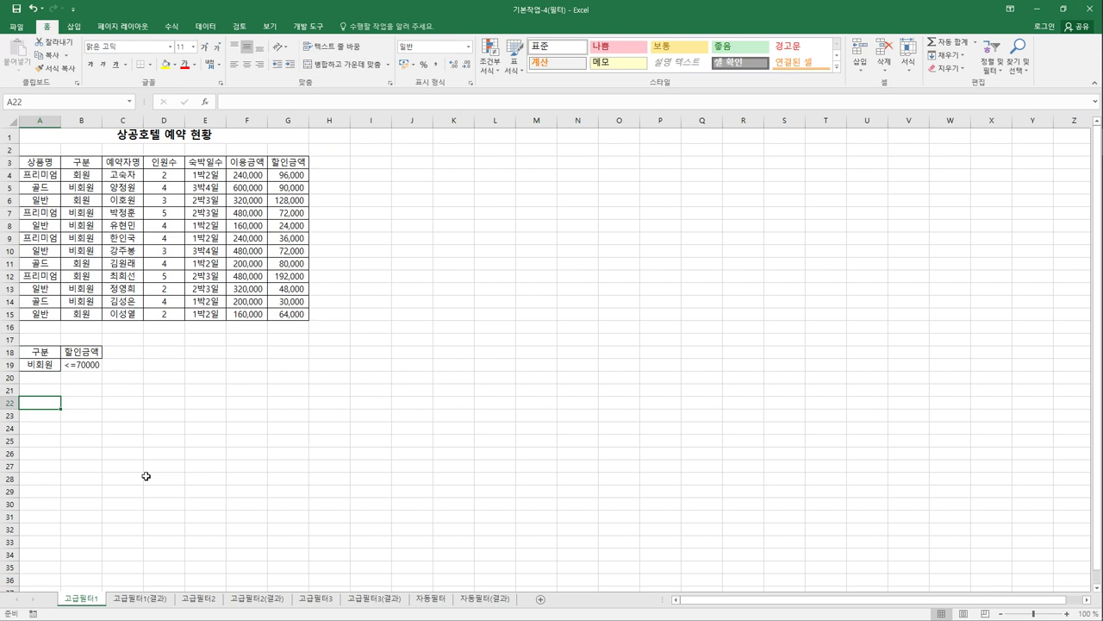
click(131, 226)
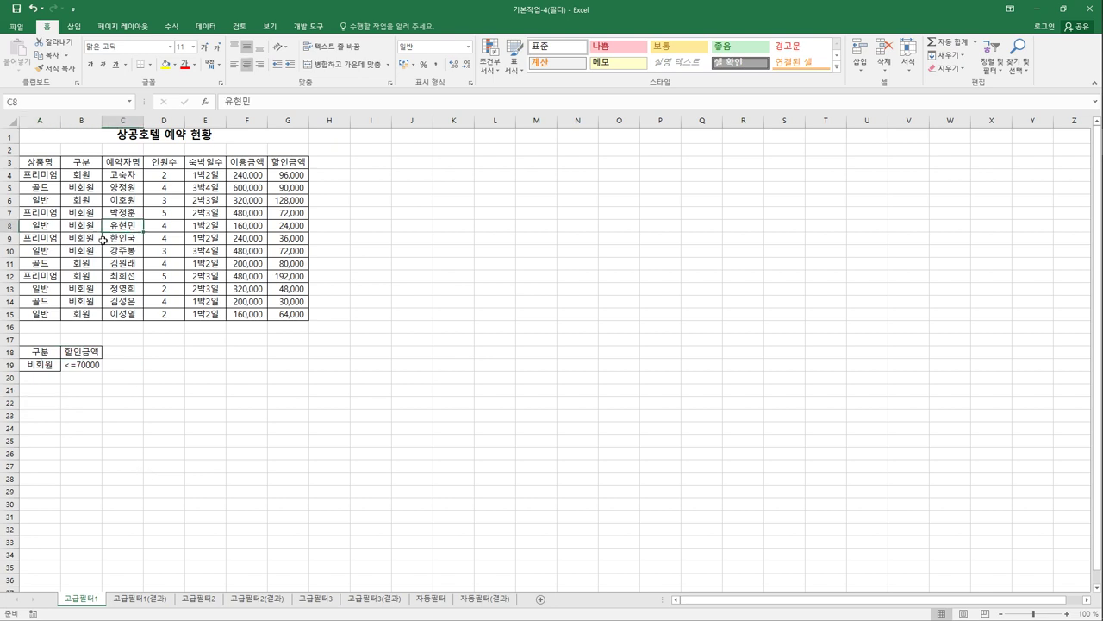
click(181, 226)
click(200, 28)
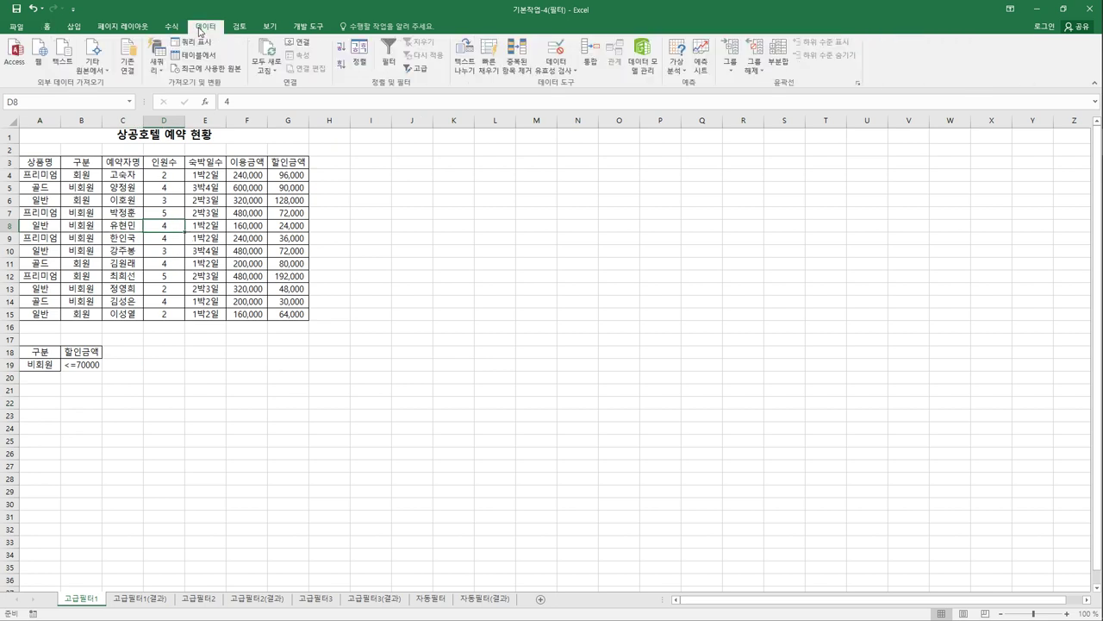
click(416, 68)
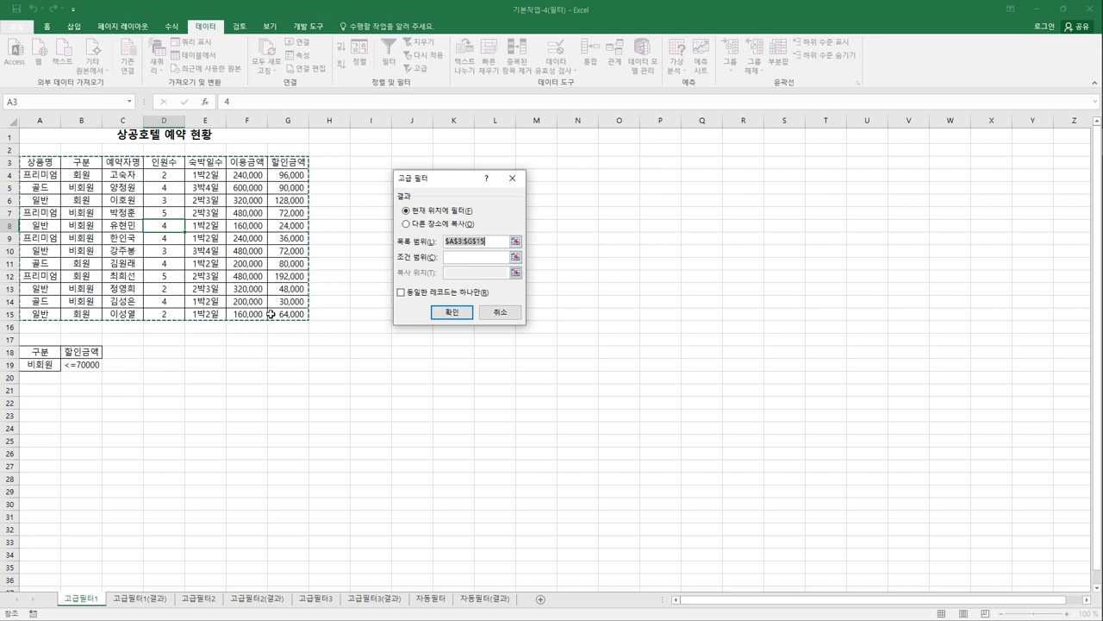
click(466, 257)
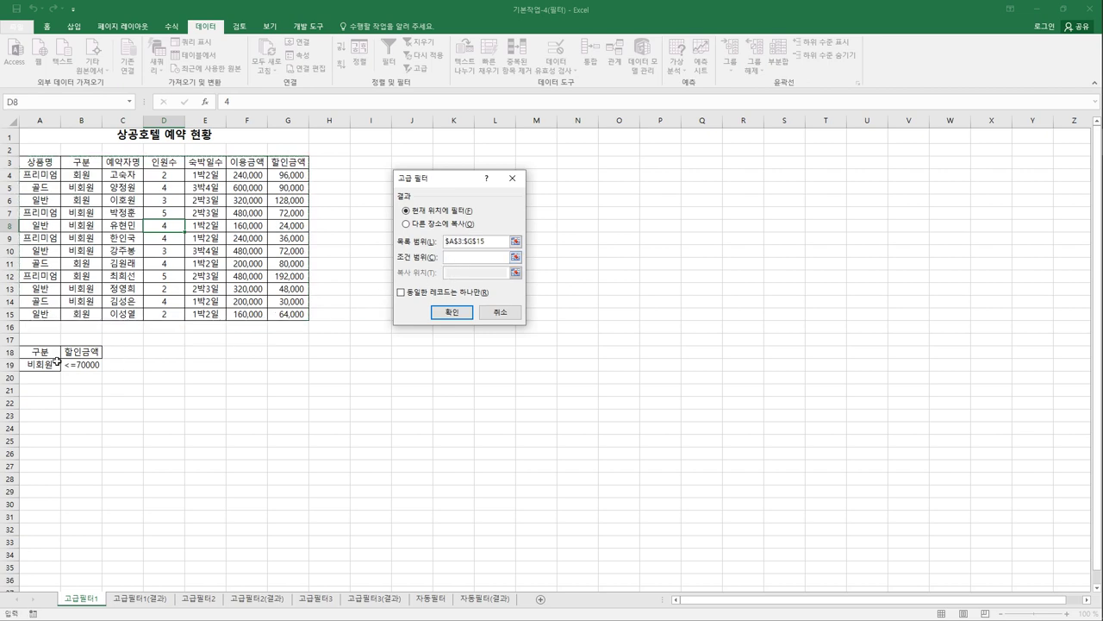
drag(35, 351, 86, 365)
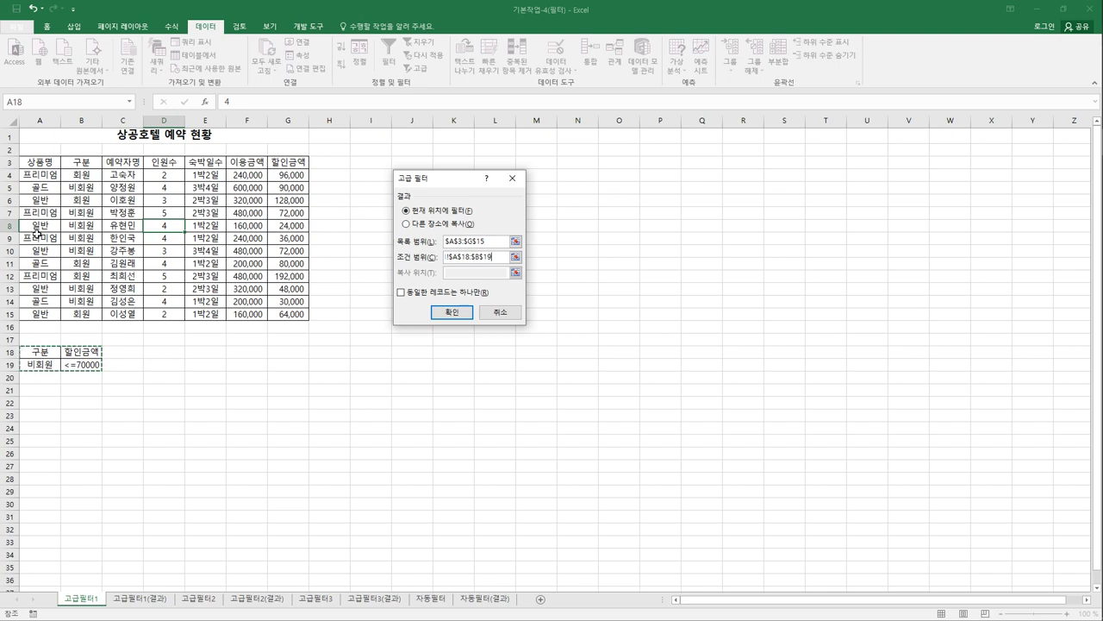
click(414, 228)
click(465, 277)
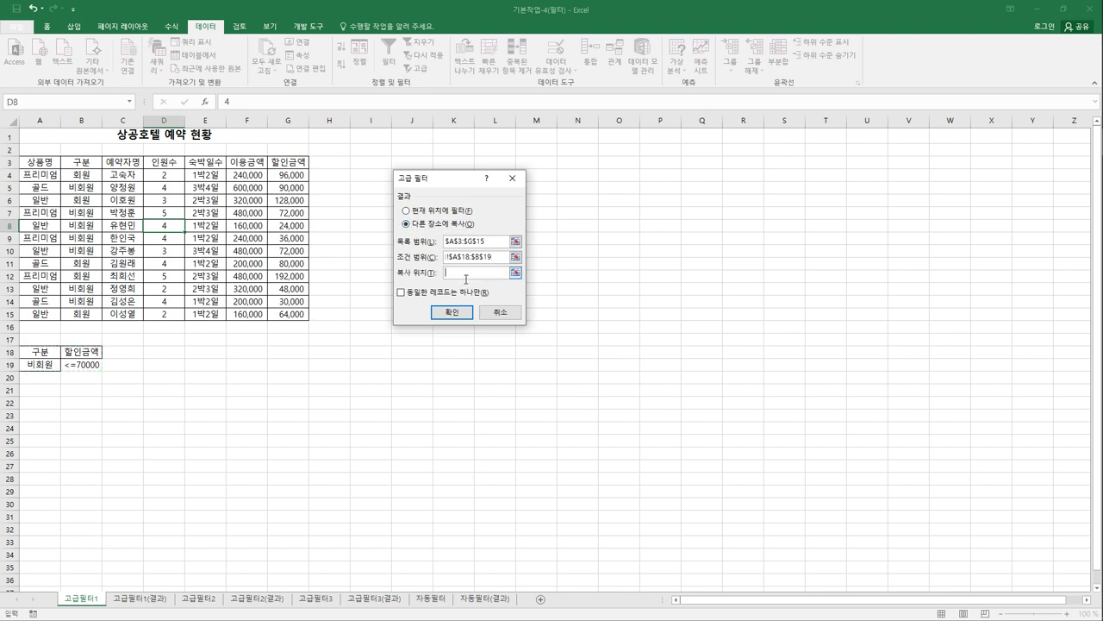
click(43, 409)
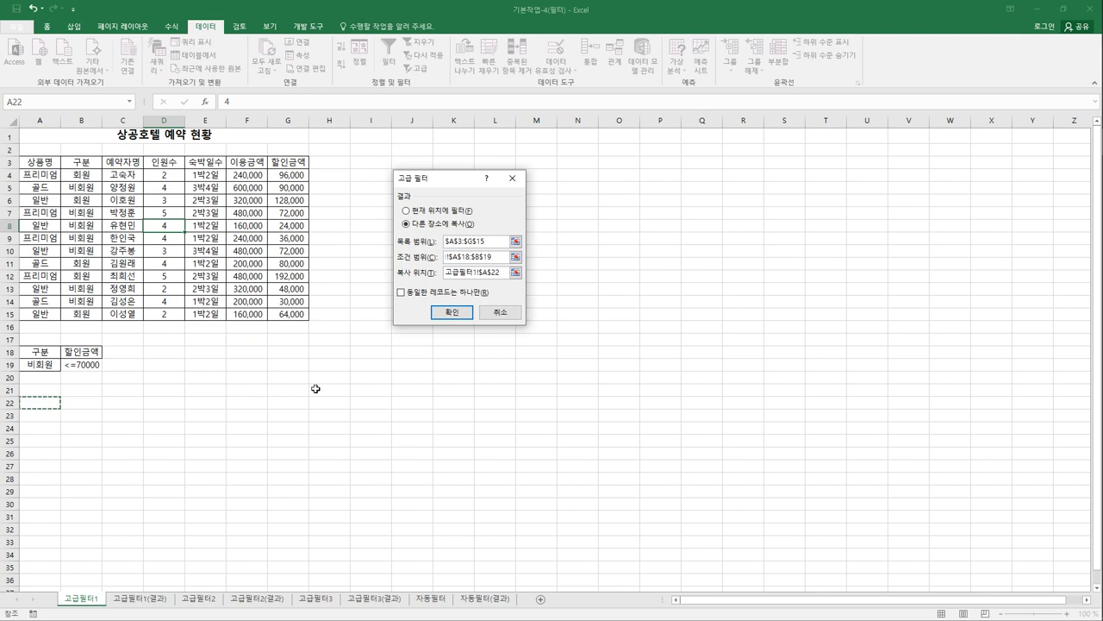
click(453, 313)
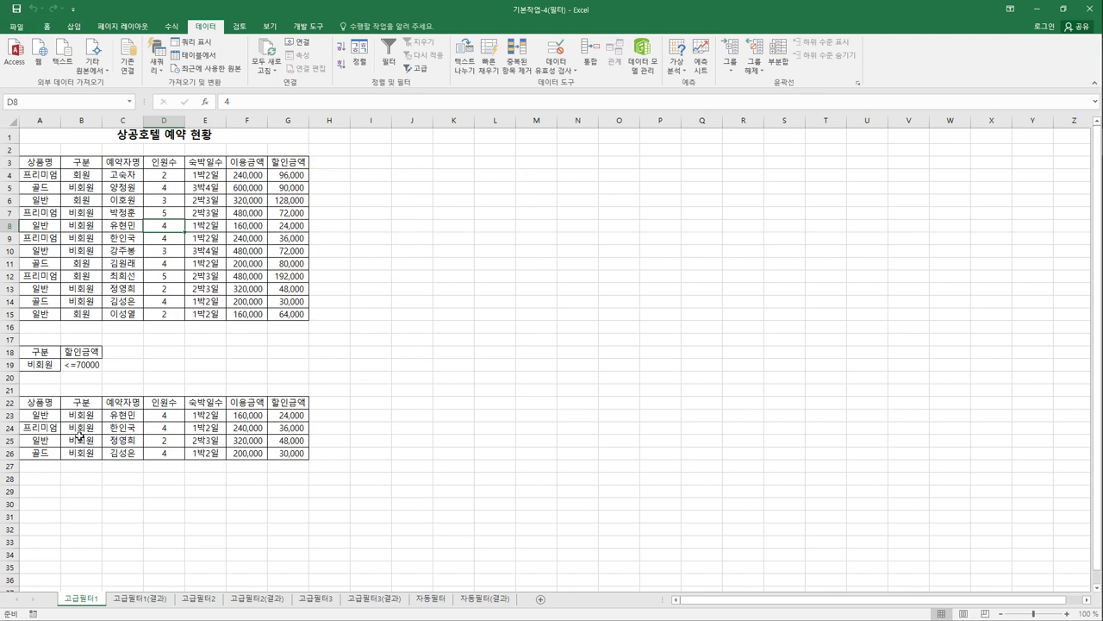
Check the 구분 and 할인금액 columns of the extracted results in A22:G26 against the filter criteria.
drag(83, 408, 84, 455)
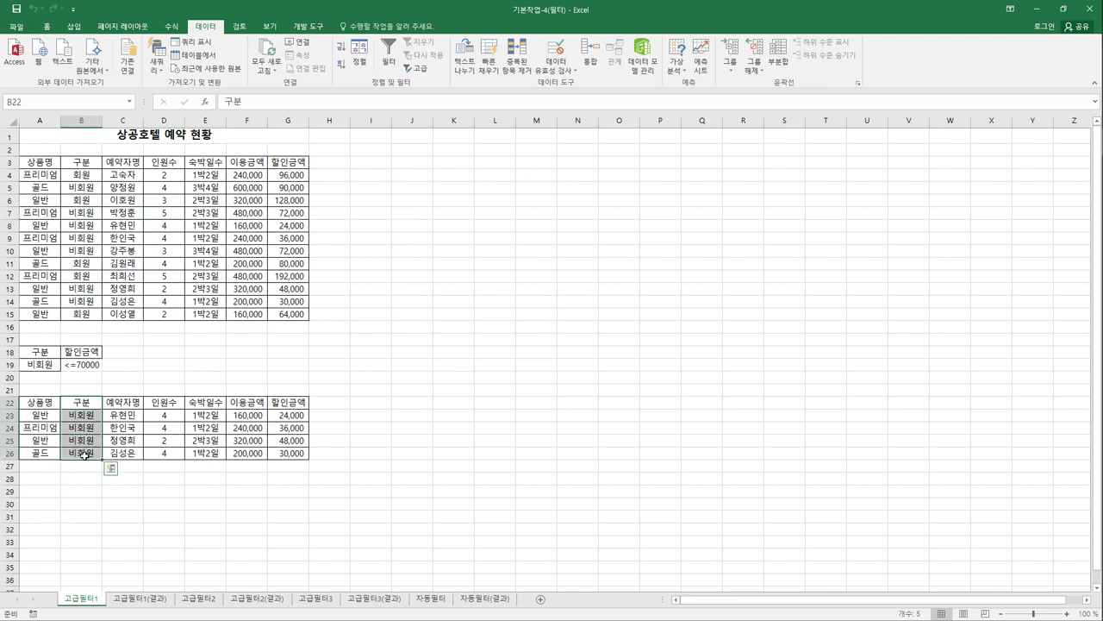
click(298, 407)
drag(298, 407, 293, 458)
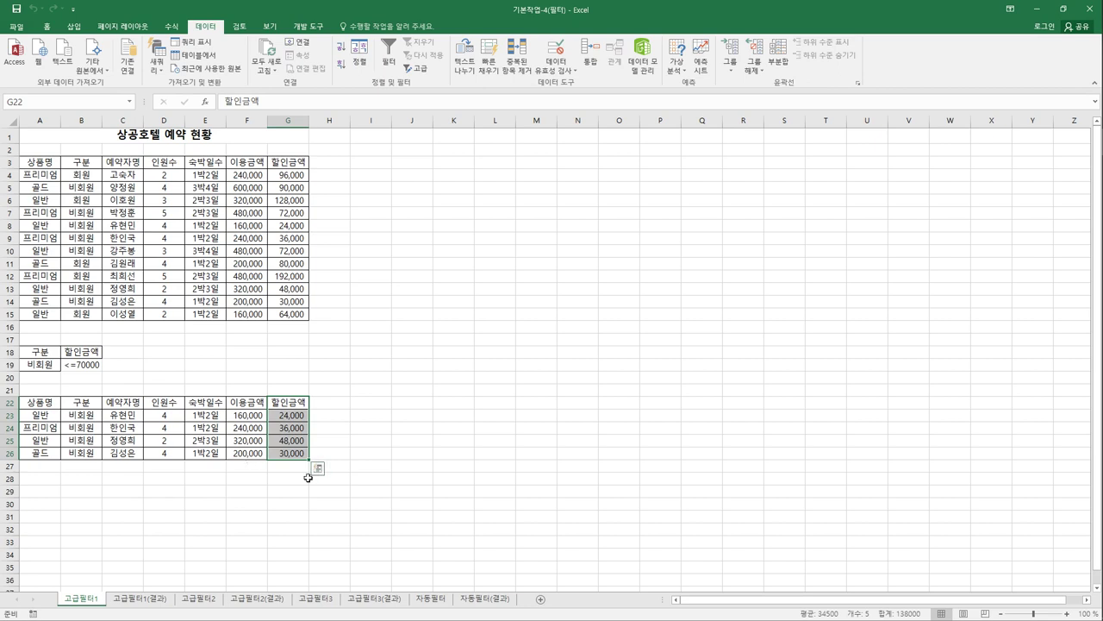
click(355, 480)
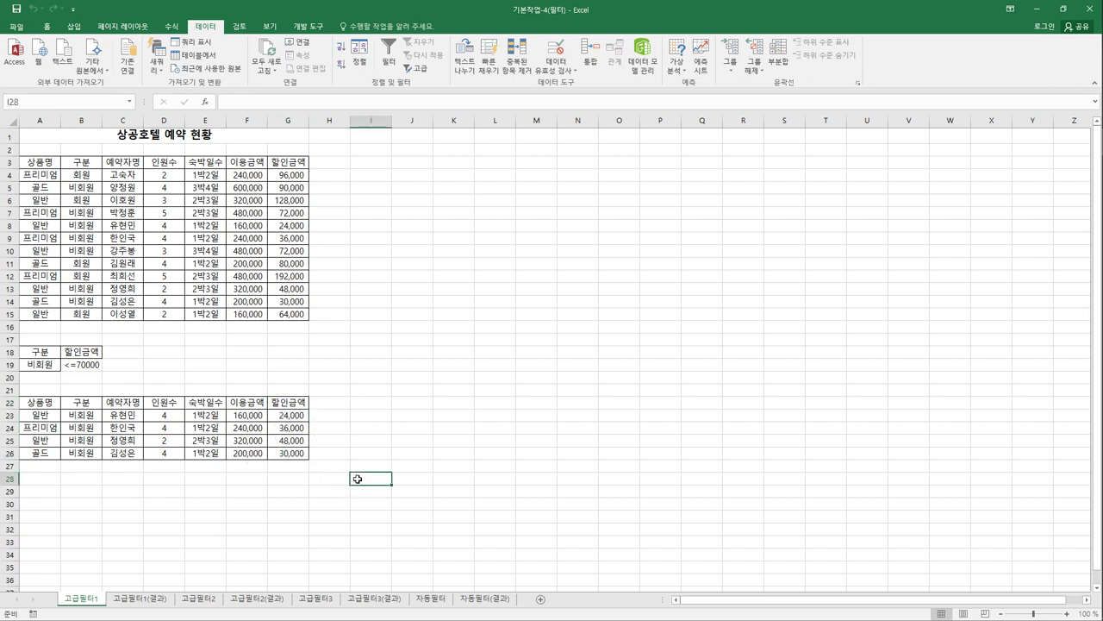
Compare the 고급필터1 sheet with its answer sheet 고급필터1(결과).
click(158, 601)
click(101, 606)
click(131, 602)
click(86, 601)
click(138, 602)
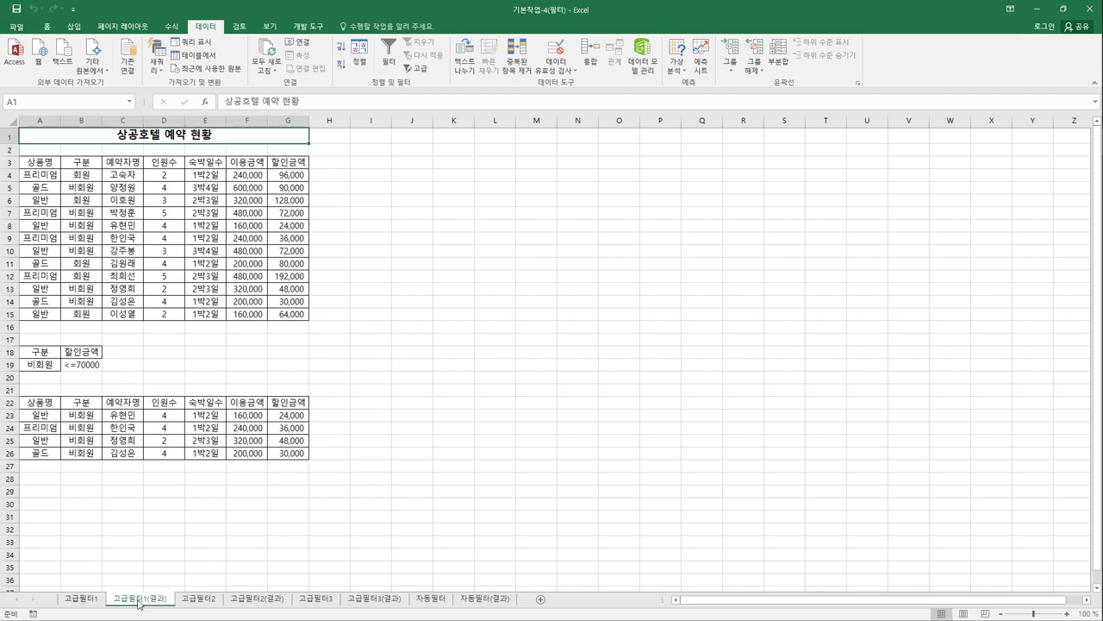
On the 고급필터2 sheet, copy the 성별 header and the 남 value from C3:C4 to A20.
click(219, 606)
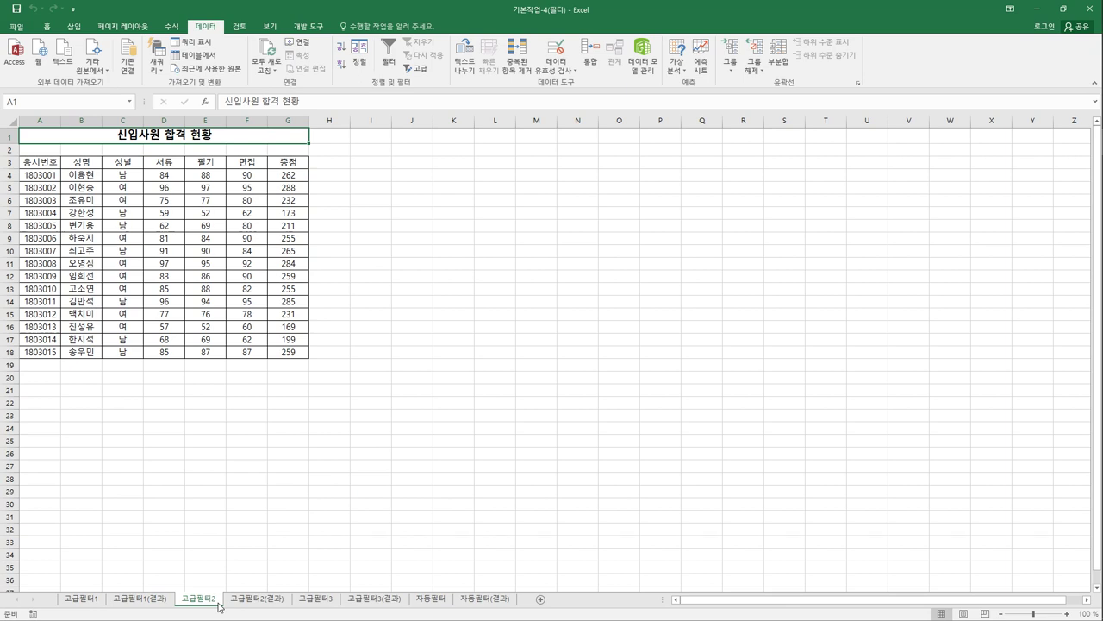
click(136, 169)
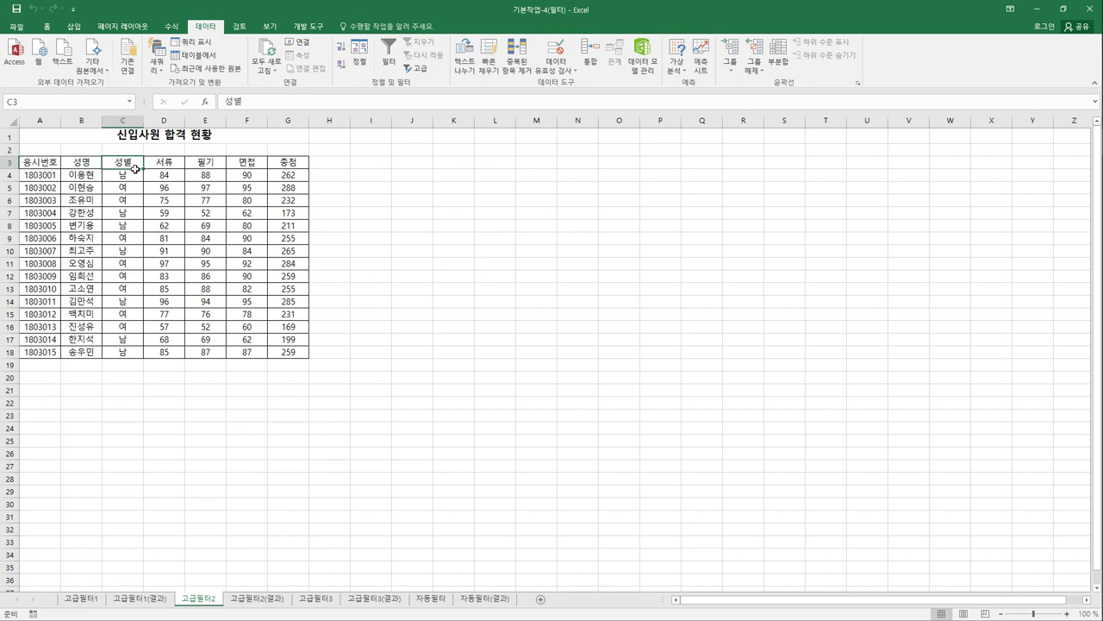
drag(131, 183, 133, 188)
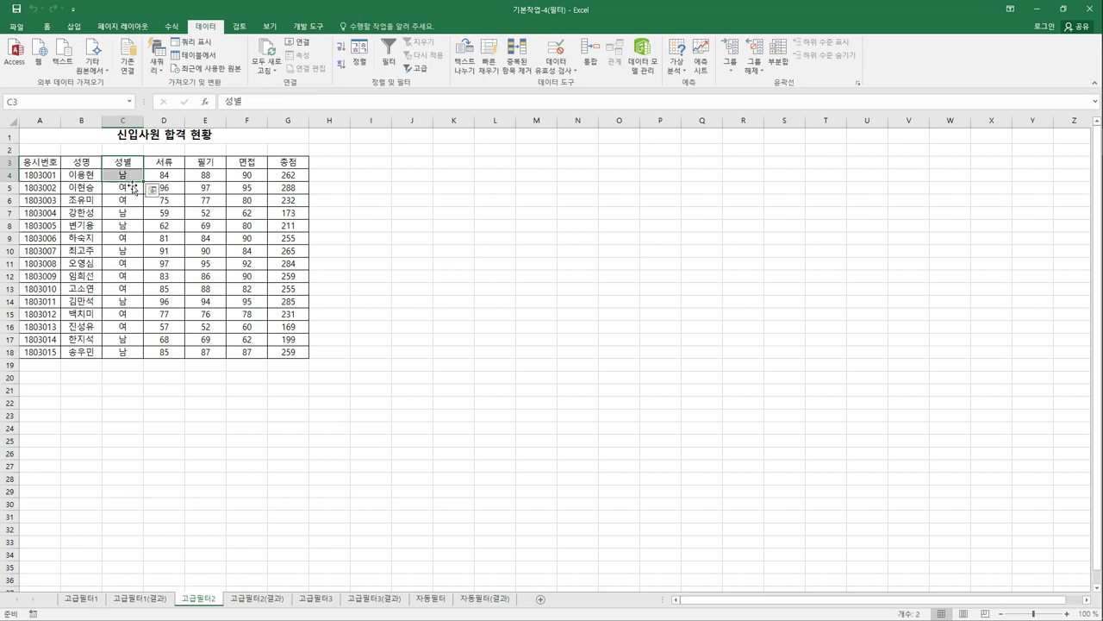
key(ctrl+c)
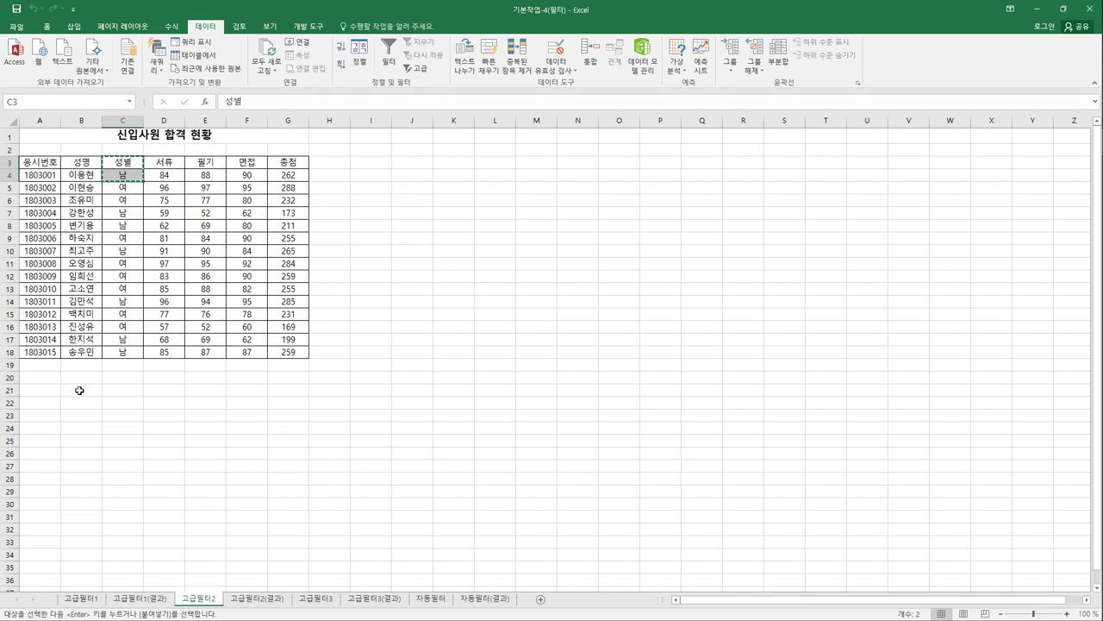
click(55, 380)
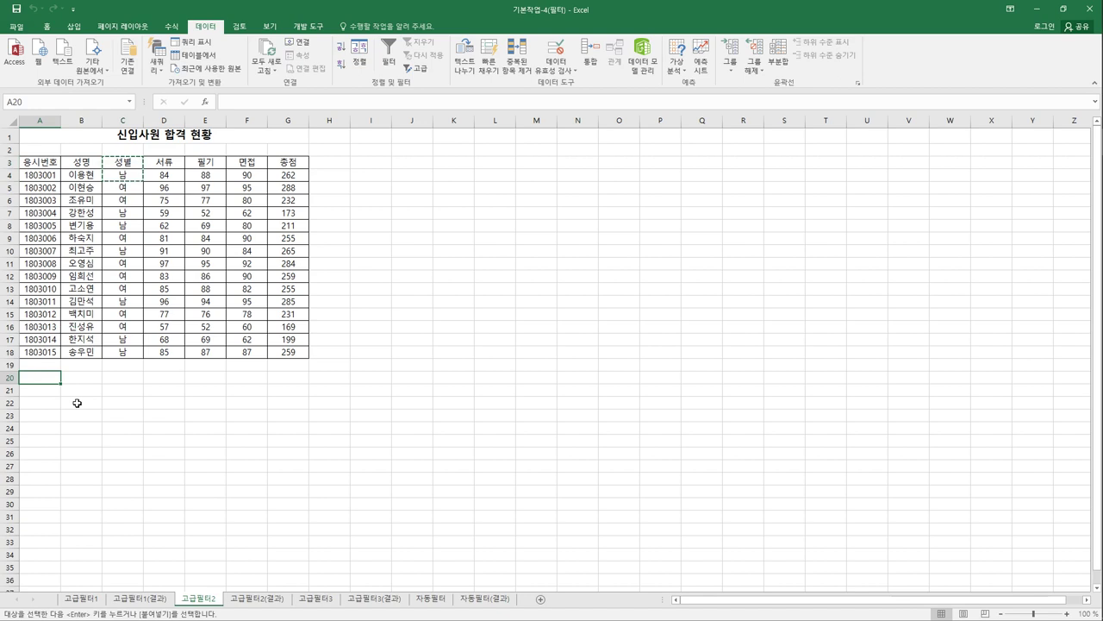
key(ctrl+v)
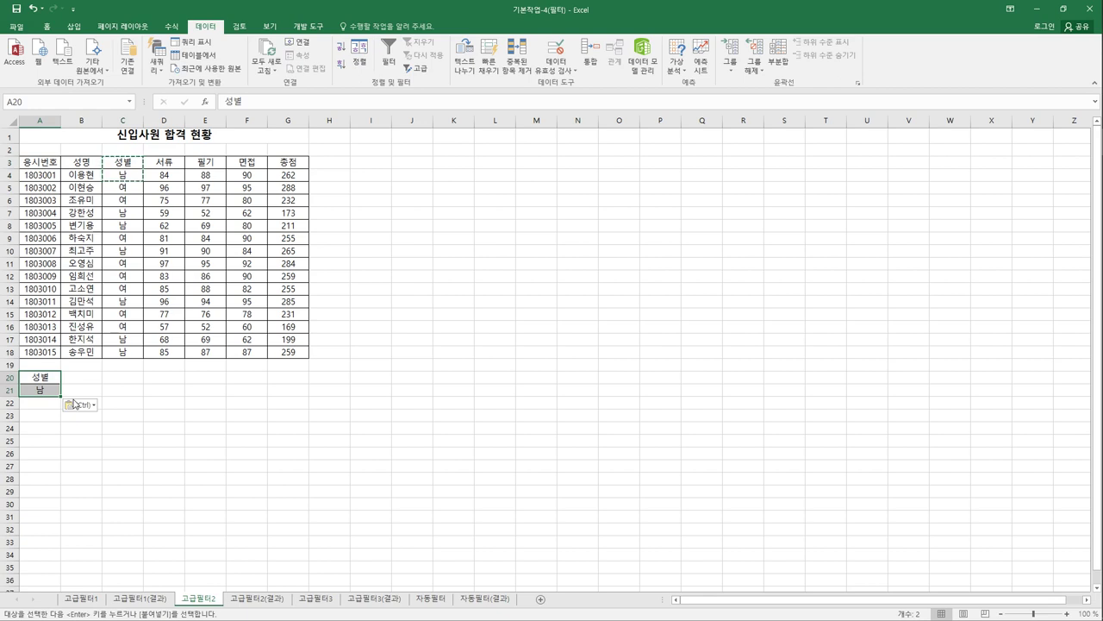
Copy the 총점 header from G3 to B20 and enter the condition >=250 in B21.
click(277, 167)
key(ctrl+c)
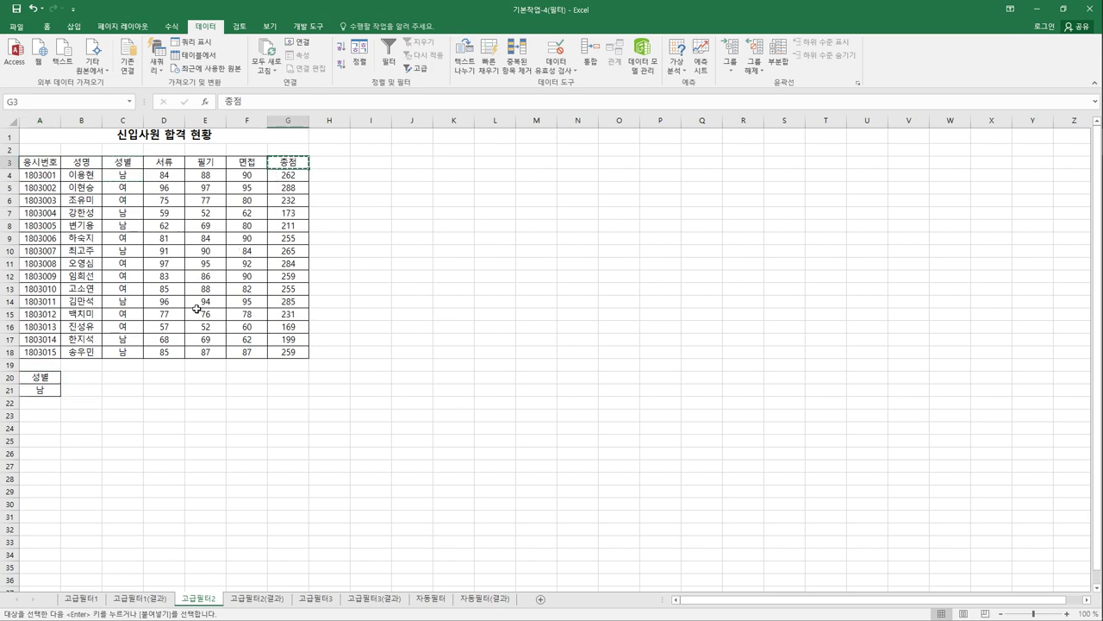
click(90, 385)
key(ctrl+v)
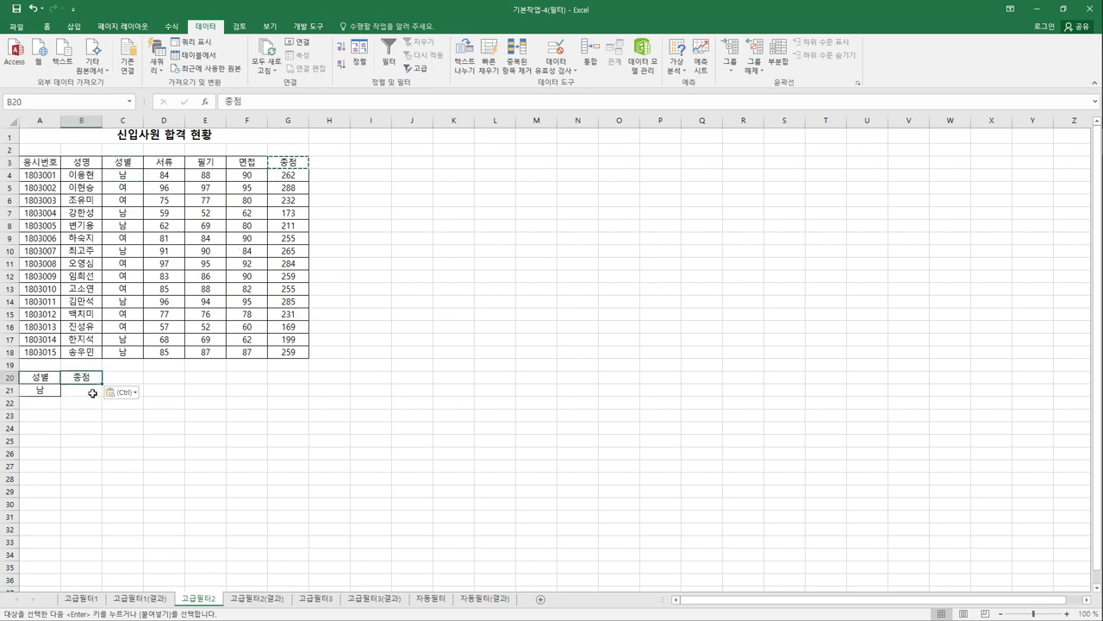
click(92, 392)
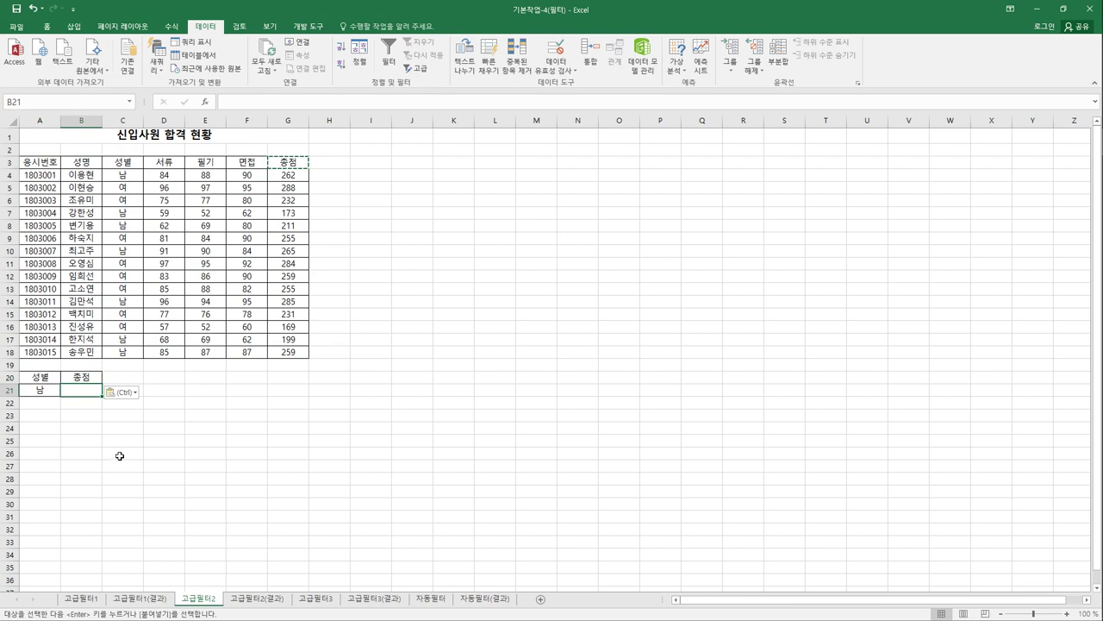
text(>=)
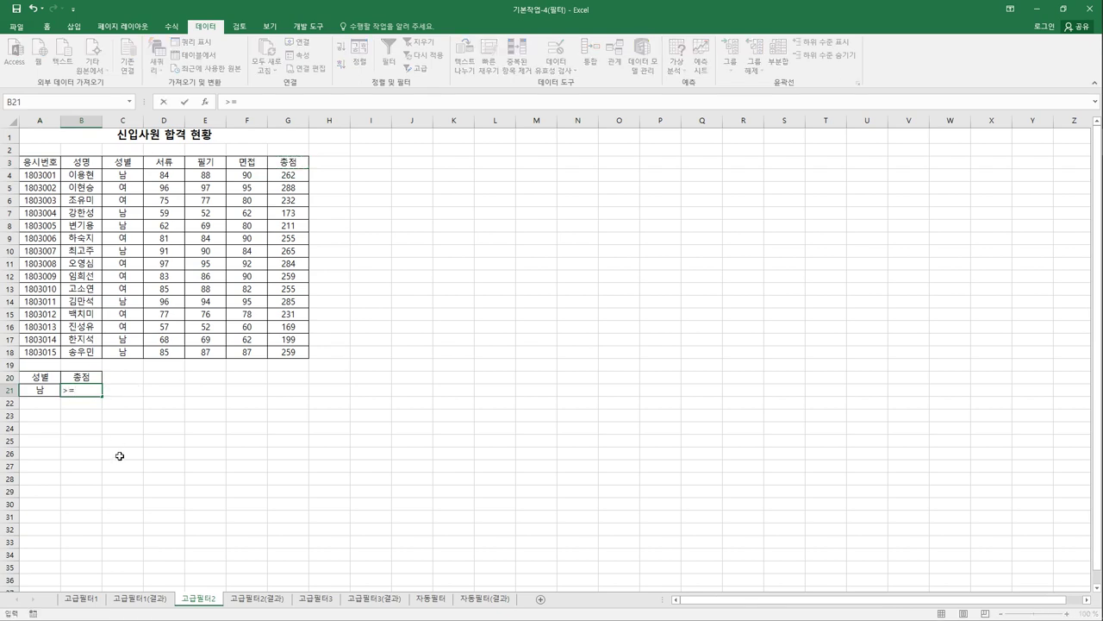
text(250)
key(Return)
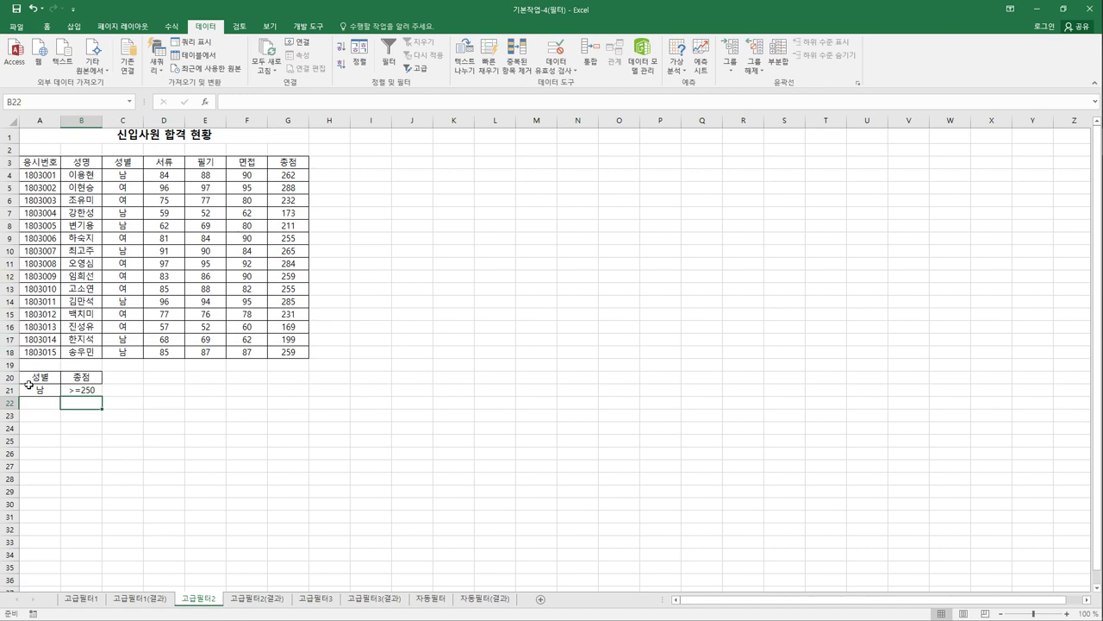
drag(35, 382, 88, 397)
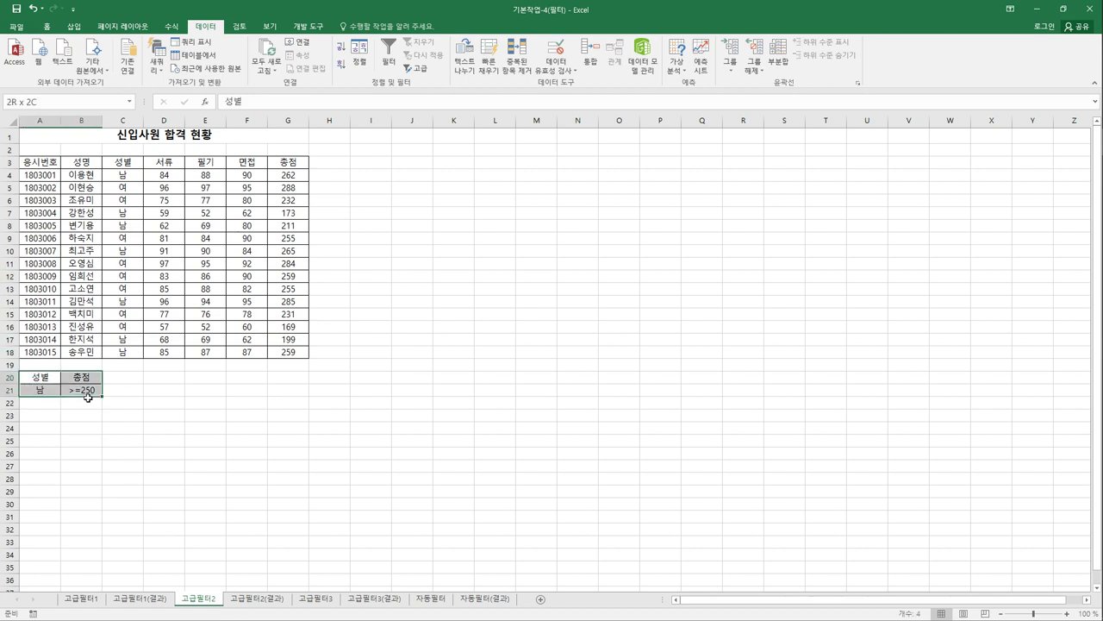
click(200, 415)
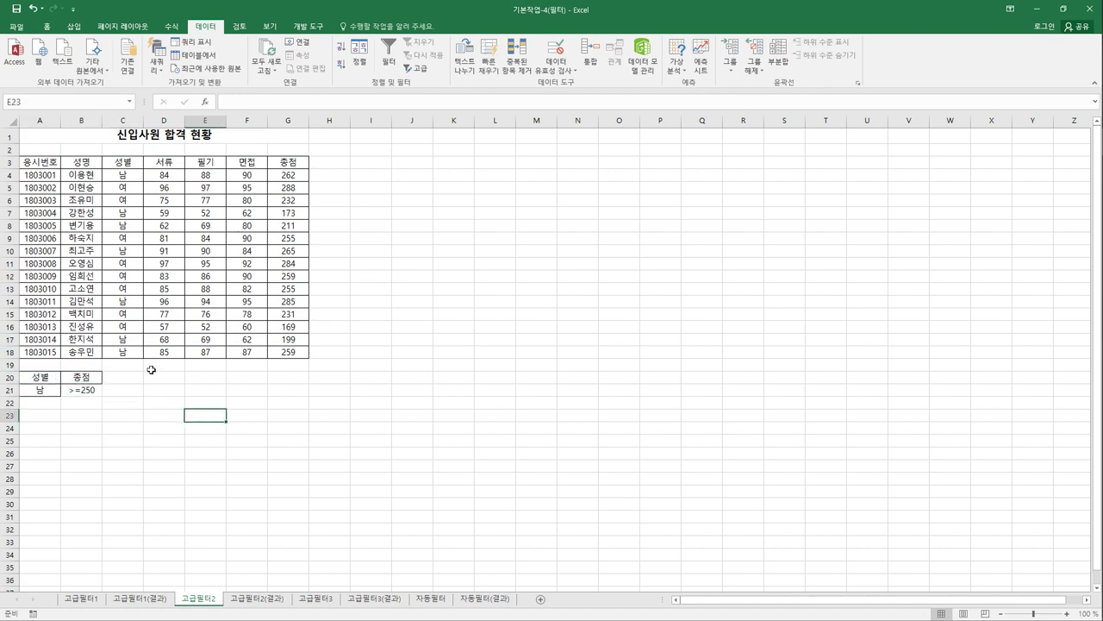
Copy only the 응시번호, 성명, 서류, 필기 and 면접 headers from row 3 to A25.
click(41, 168)
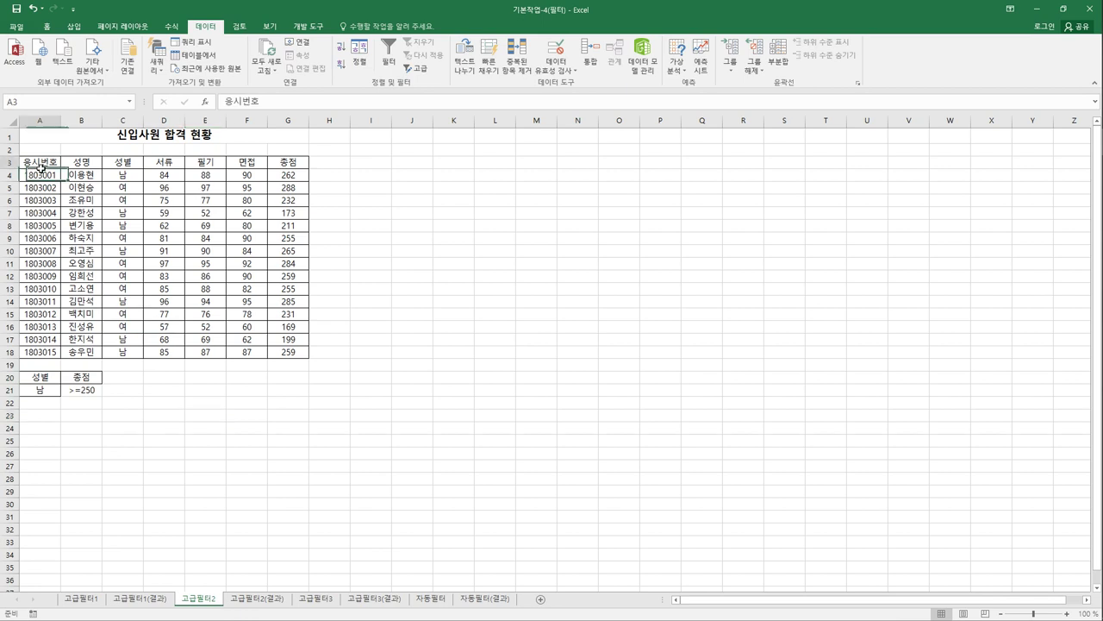
ctrl+click(80, 166)
ctrl+click(166, 165)
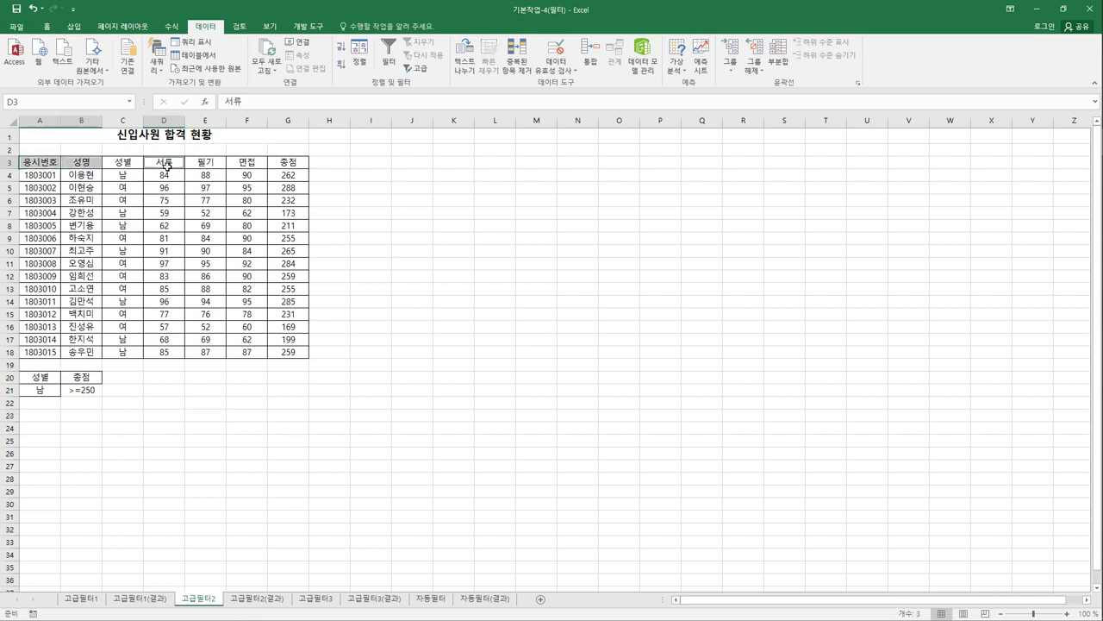
ctrl+click(211, 168)
ctrl+click(240, 167)
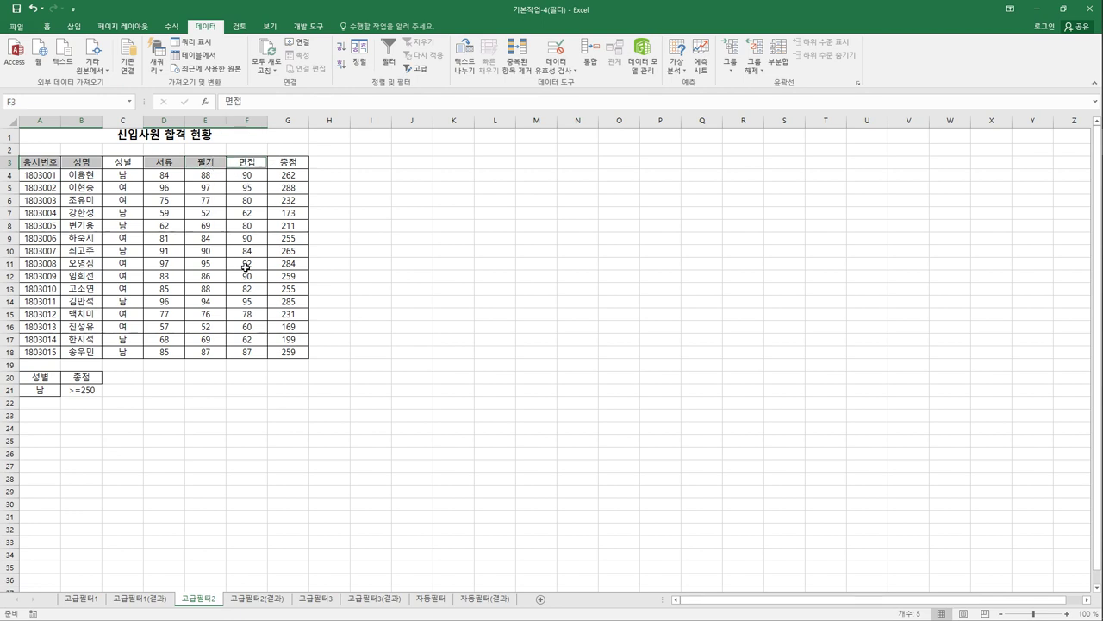
key(ctrl+c)
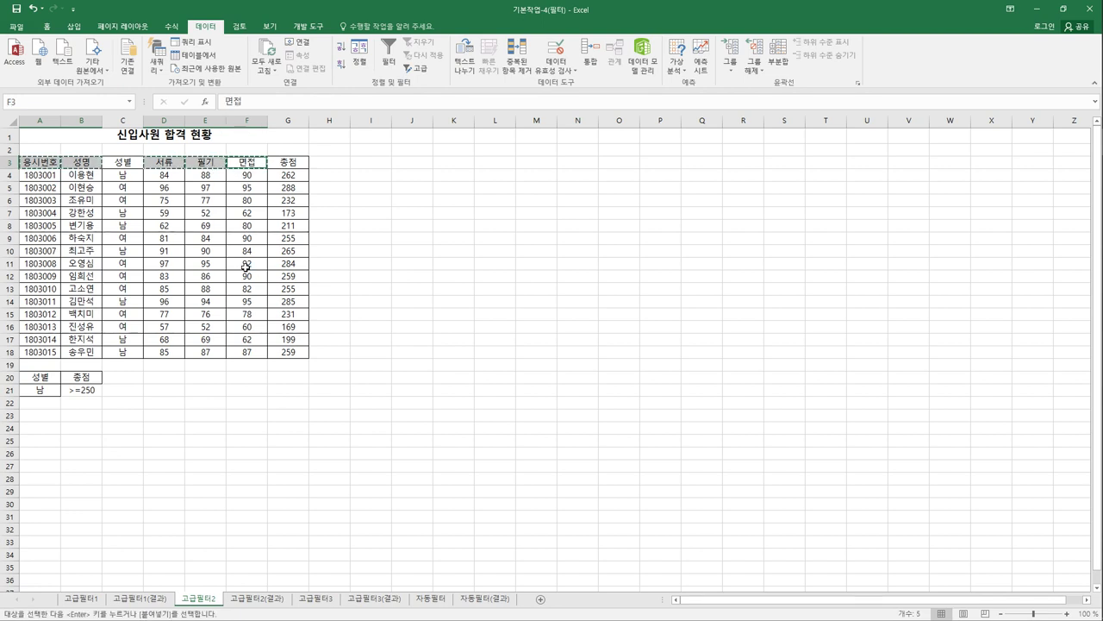
click(51, 447)
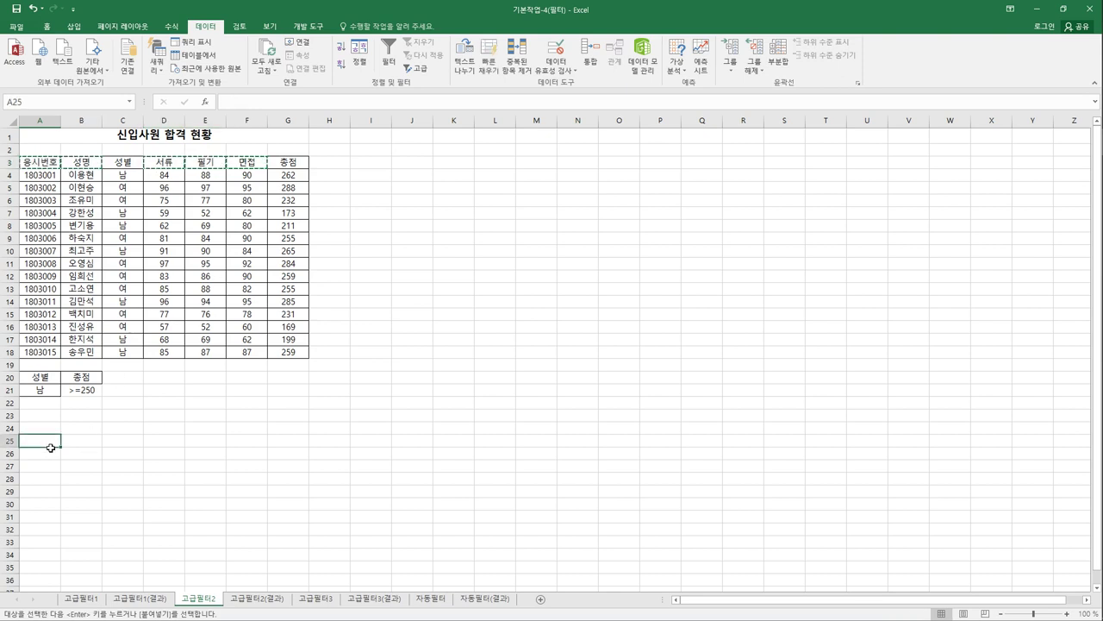
key(ctrl+v)
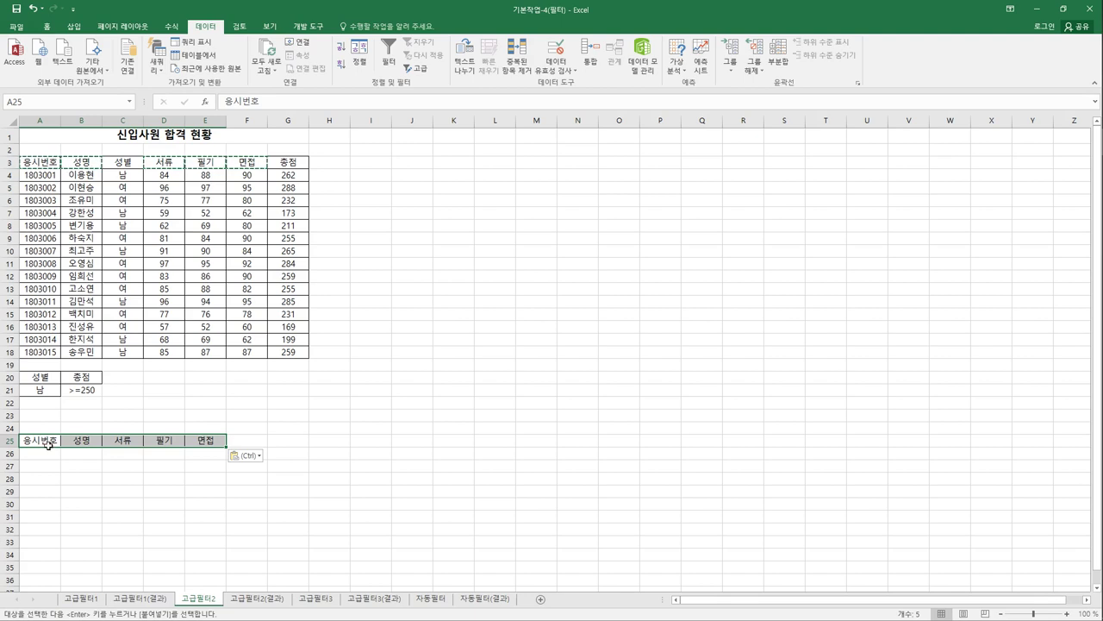
Run an Advanced Filter on A3:G18 with criteria range A20:B21, copying the results to another location at the headers in A25:E25.
click(135, 269)
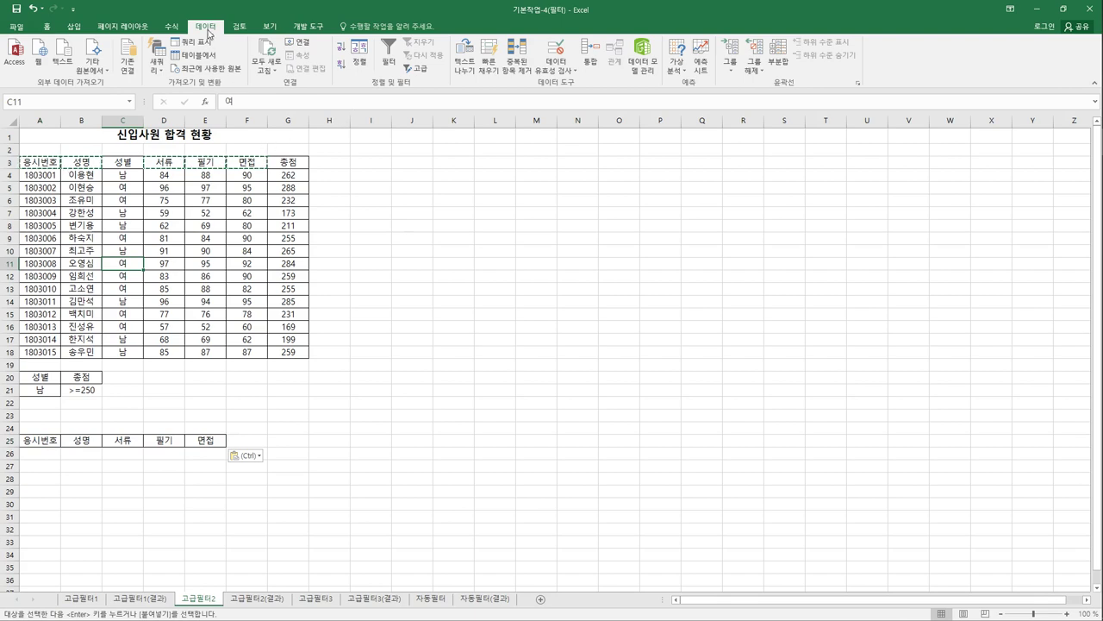
click(412, 70)
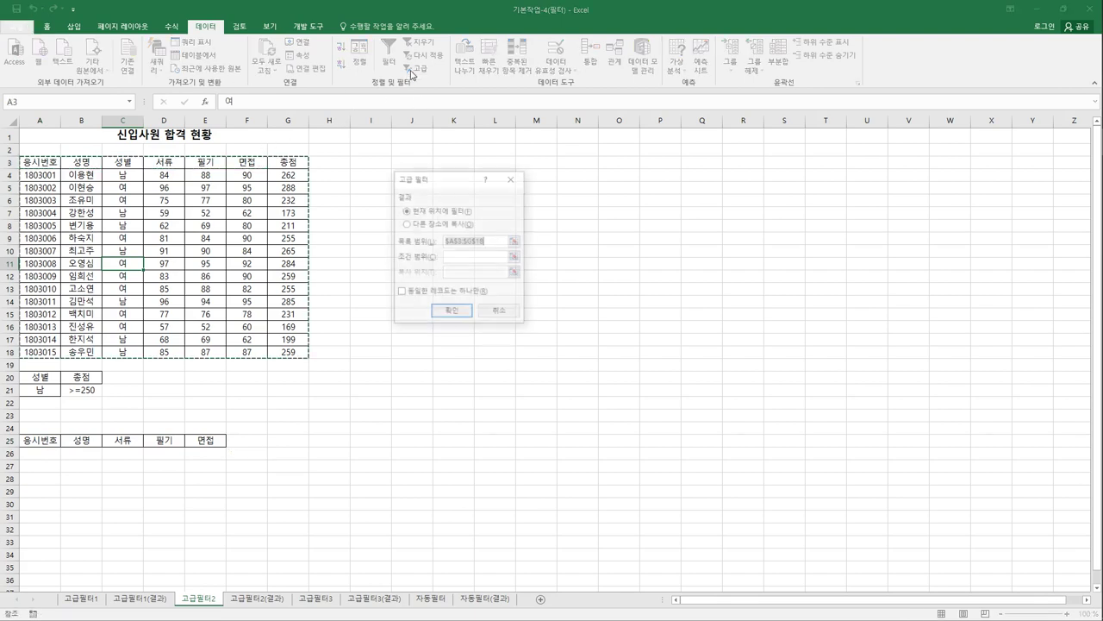
click(464, 263)
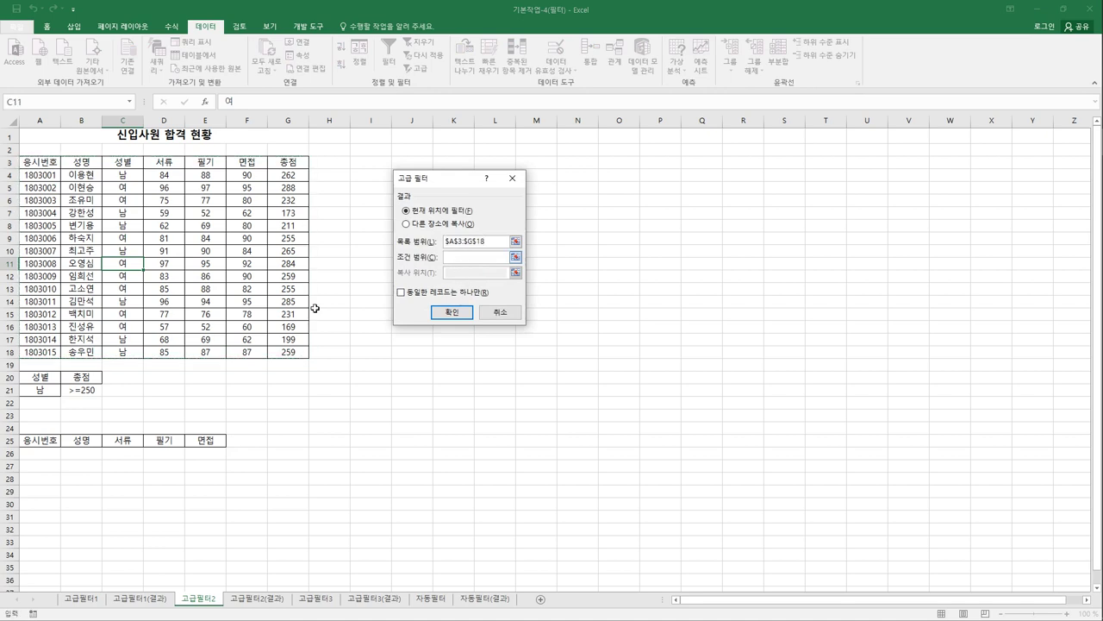
drag(40, 377, 68, 391)
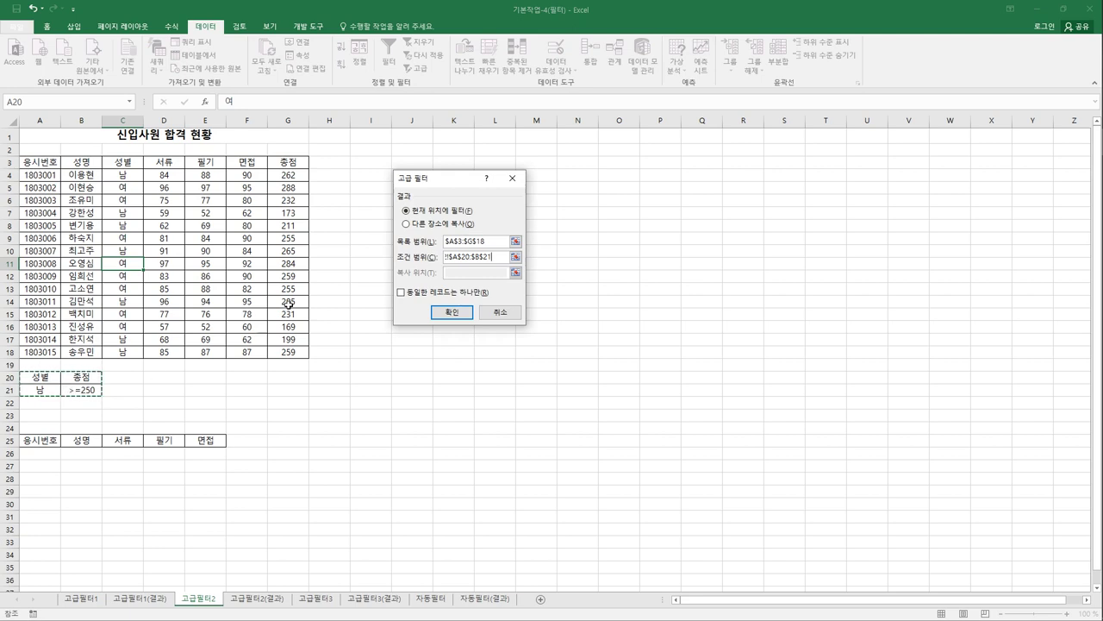
click(421, 226)
click(470, 272)
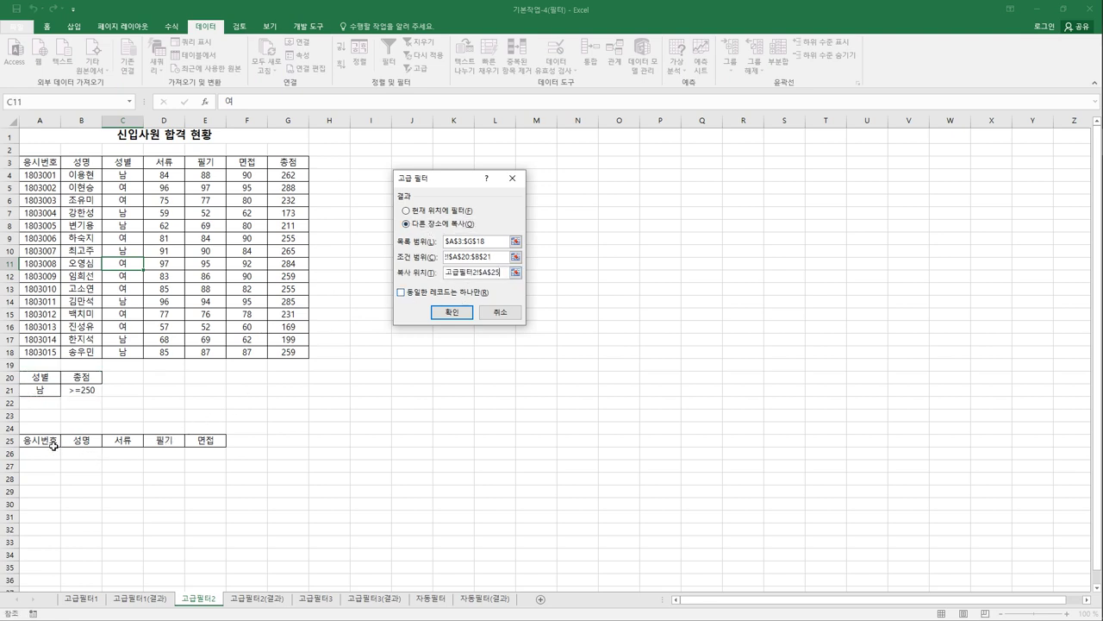
drag(54, 445, 212, 445)
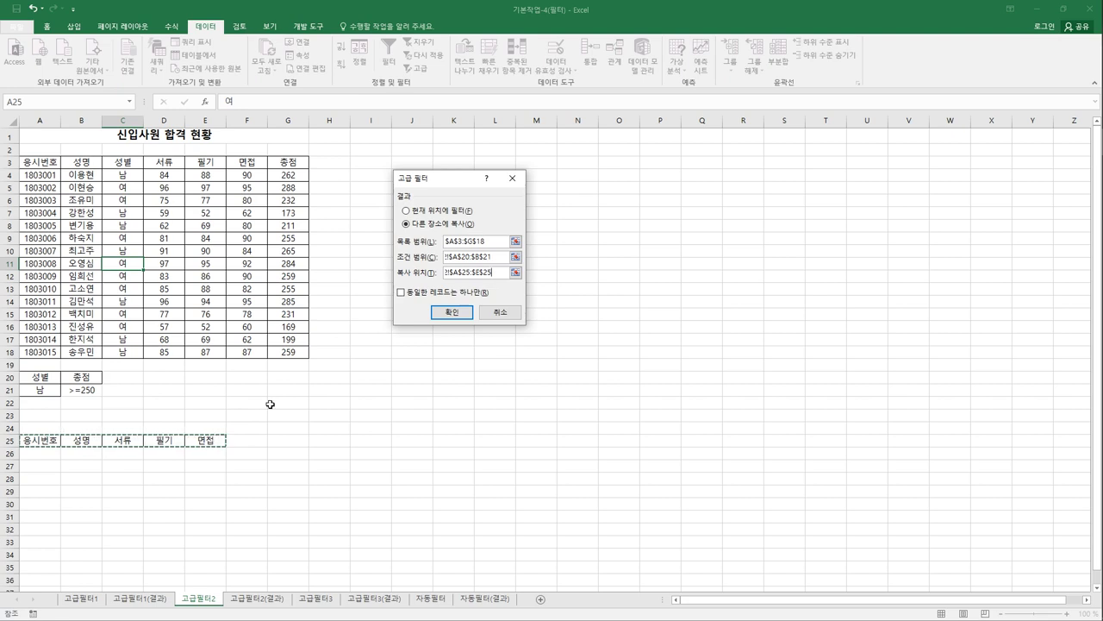
click(453, 315)
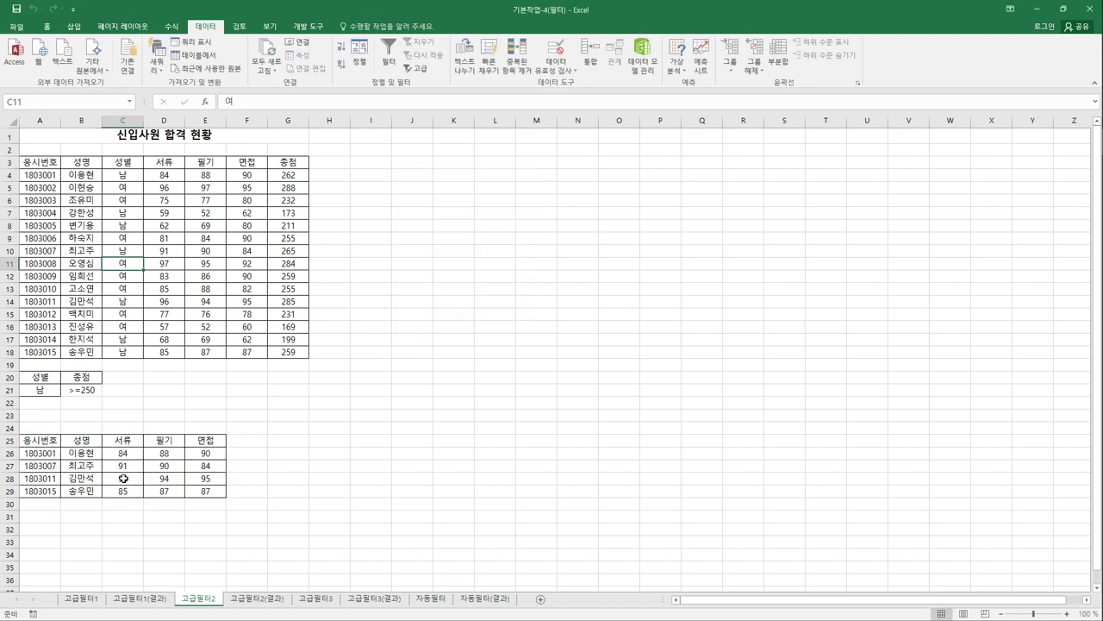
Review the >=250 condition, the extracted rows in A26:E29 and the result headers in A25:E25.
click(94, 395)
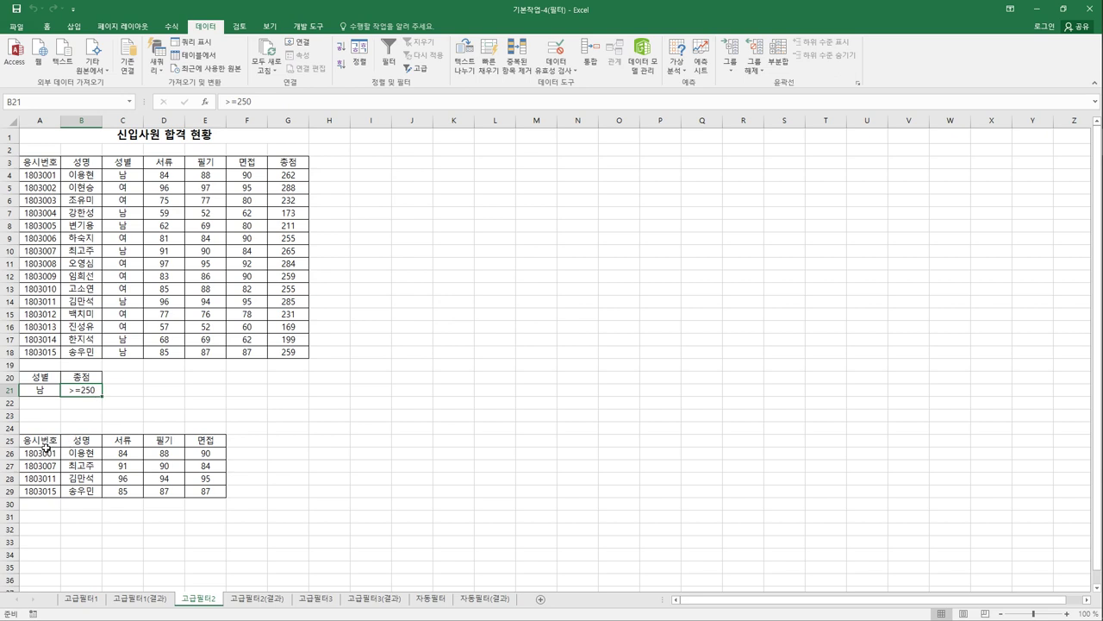
drag(45, 450, 205, 498)
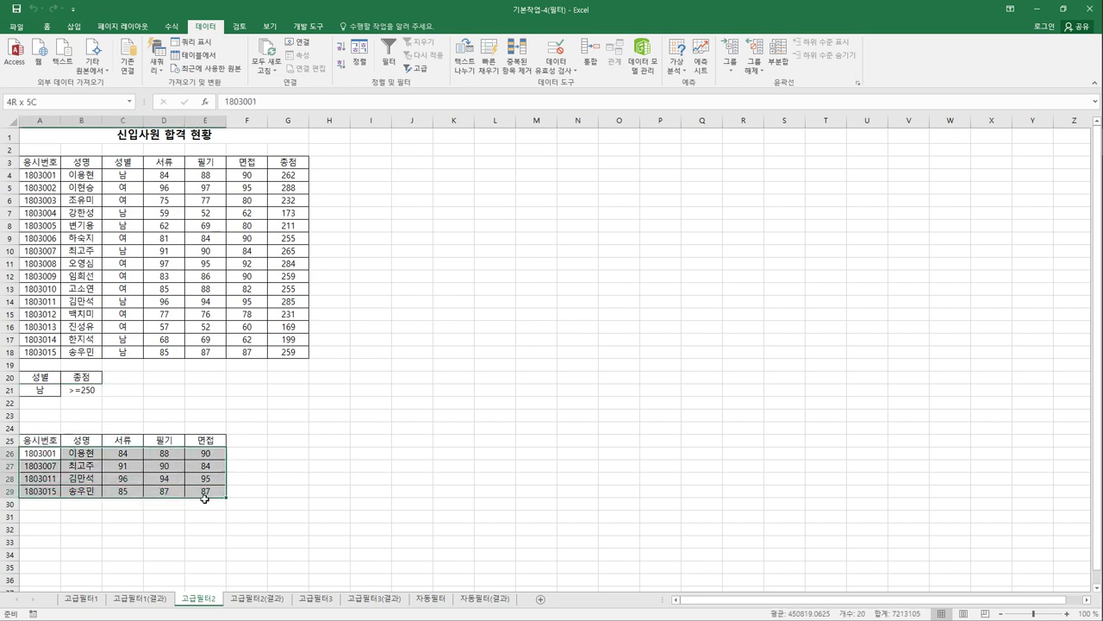
drag(41, 439, 211, 442)
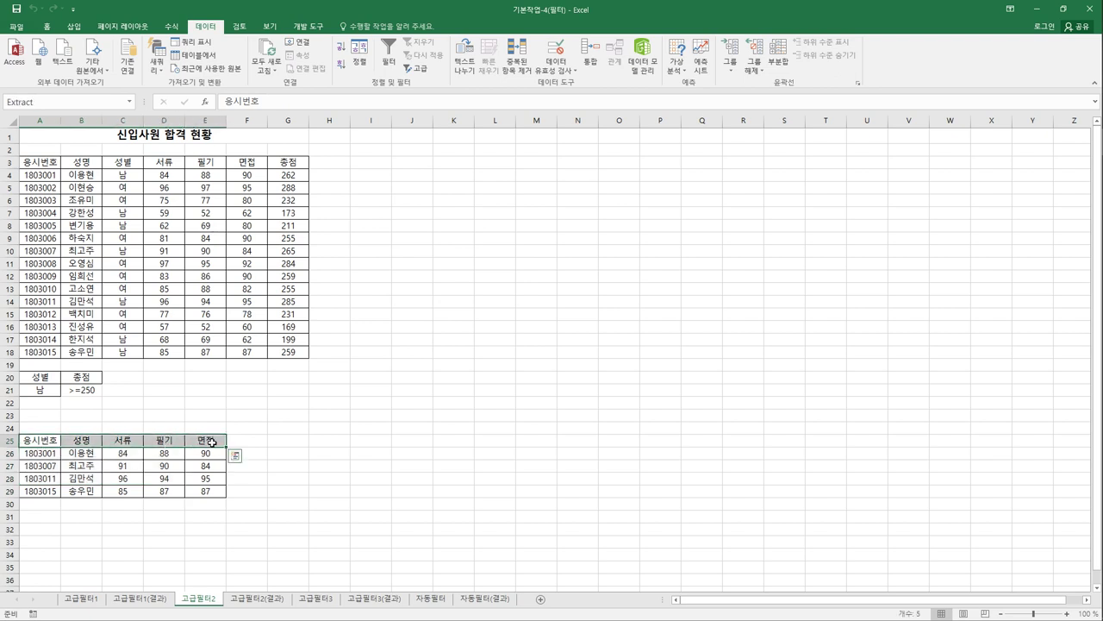
Compare the 고급필터2 sheet with its answer sheet 고급필터2(결과).
click(237, 601)
click(189, 601)
click(248, 606)
click(204, 601)
click(249, 606)
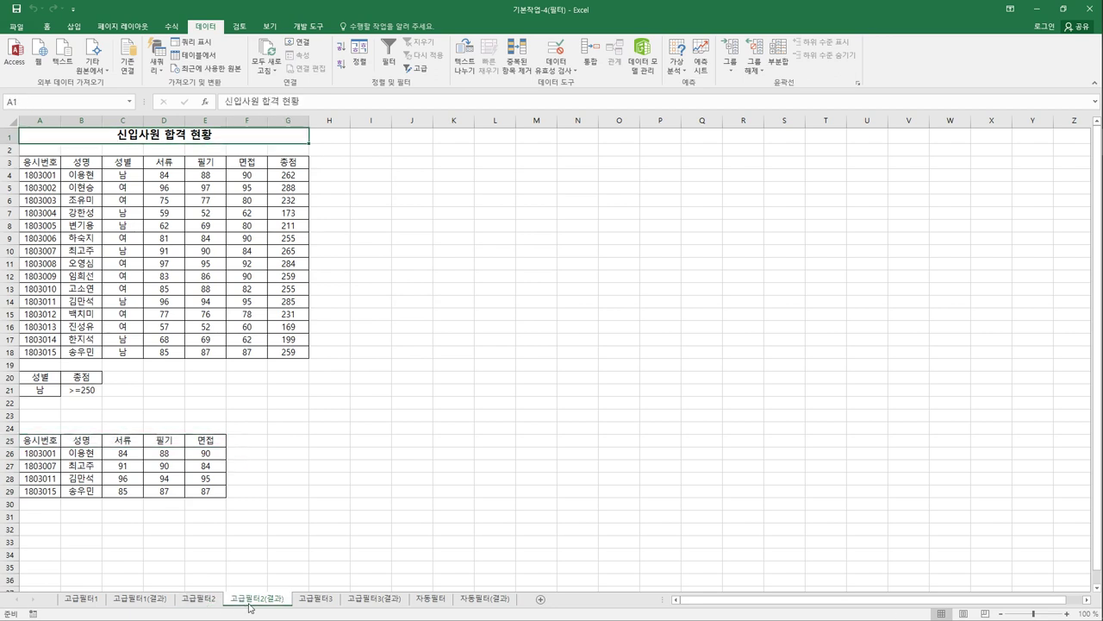
On the 고급필터3 sheet, copy the 부서 header and a 경리부 entry to A18:A19 as the first criterion.
click(315, 600)
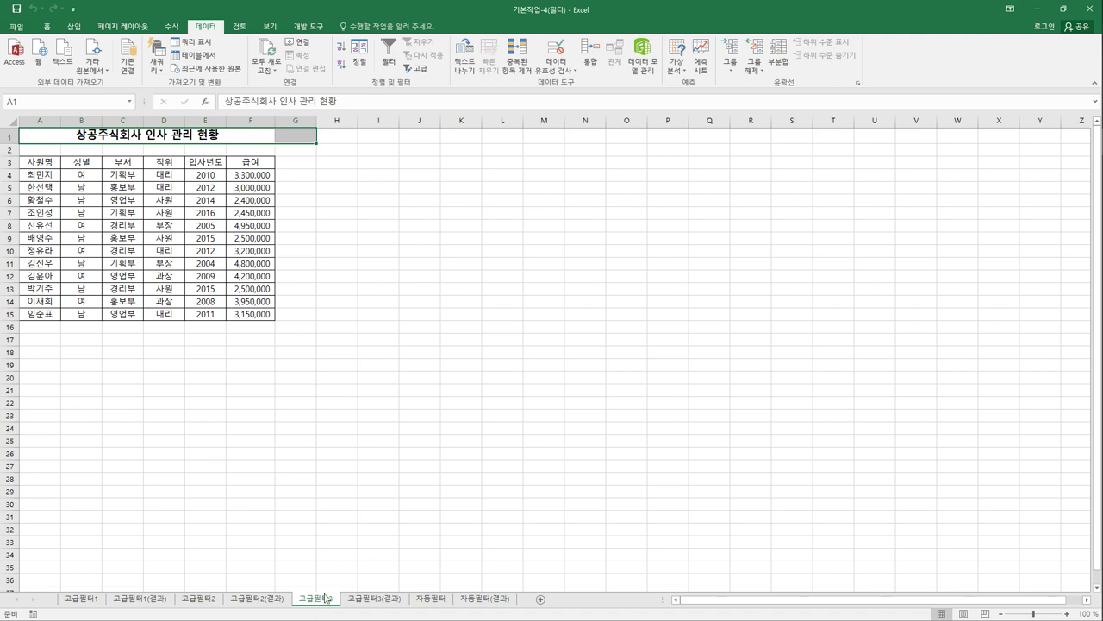
click(372, 517)
click(373, 529)
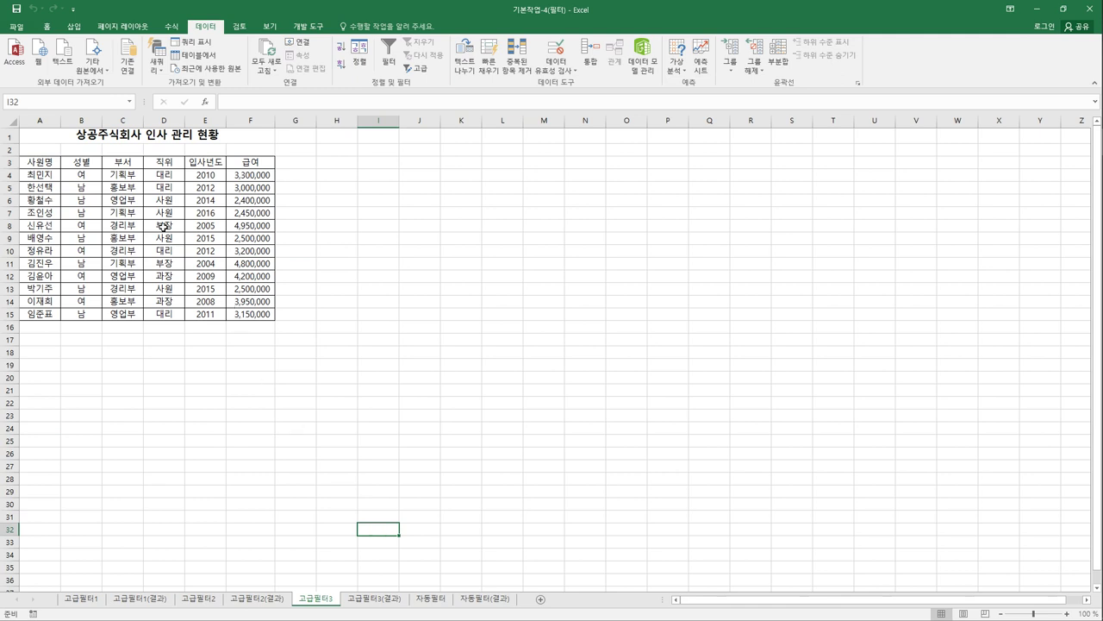
click(136, 165)
ctrl+click(129, 225)
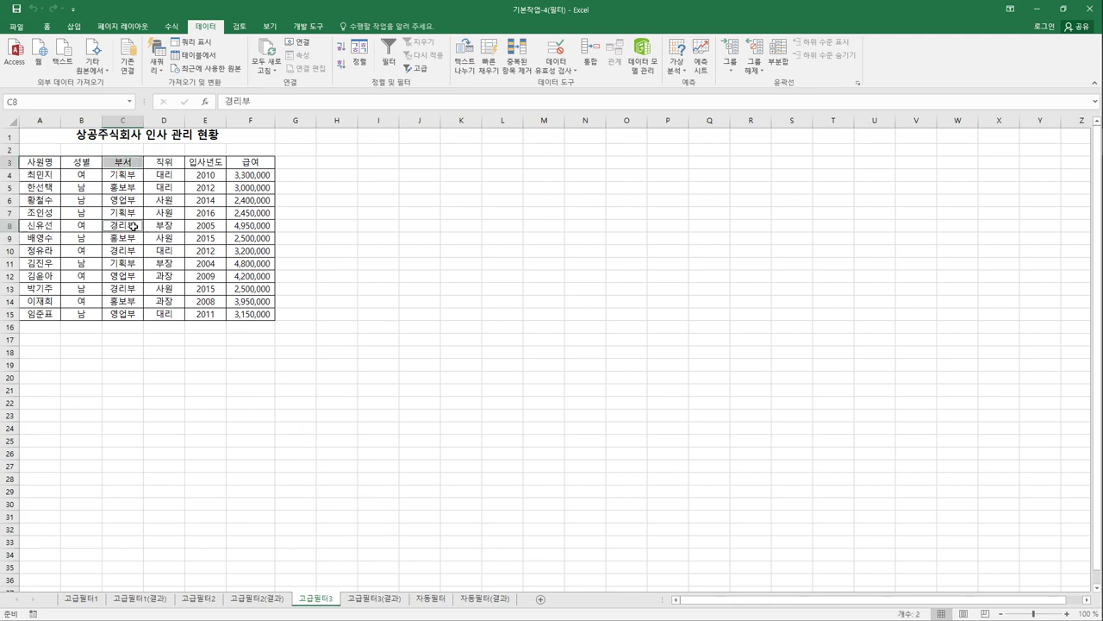
key(ctrl+c)
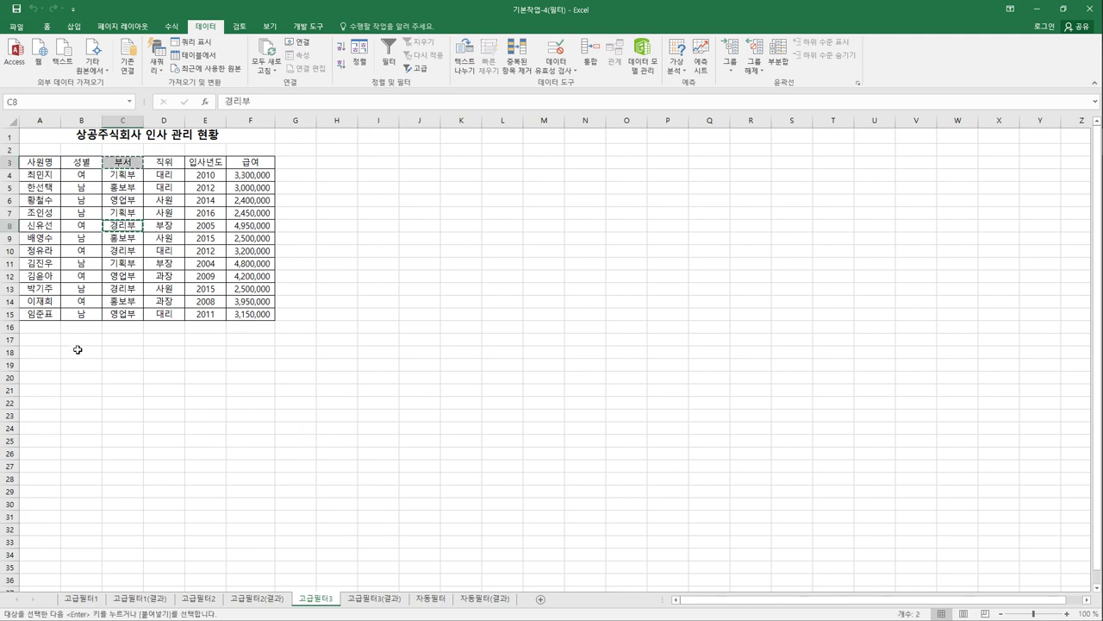
click(33, 352)
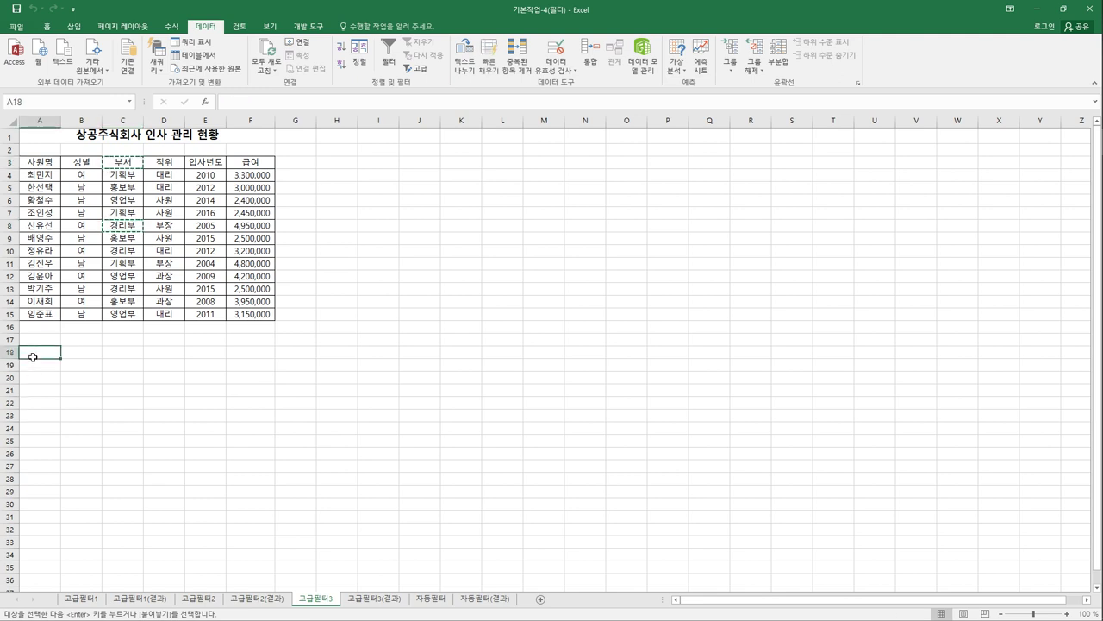
key(ctrl+v)
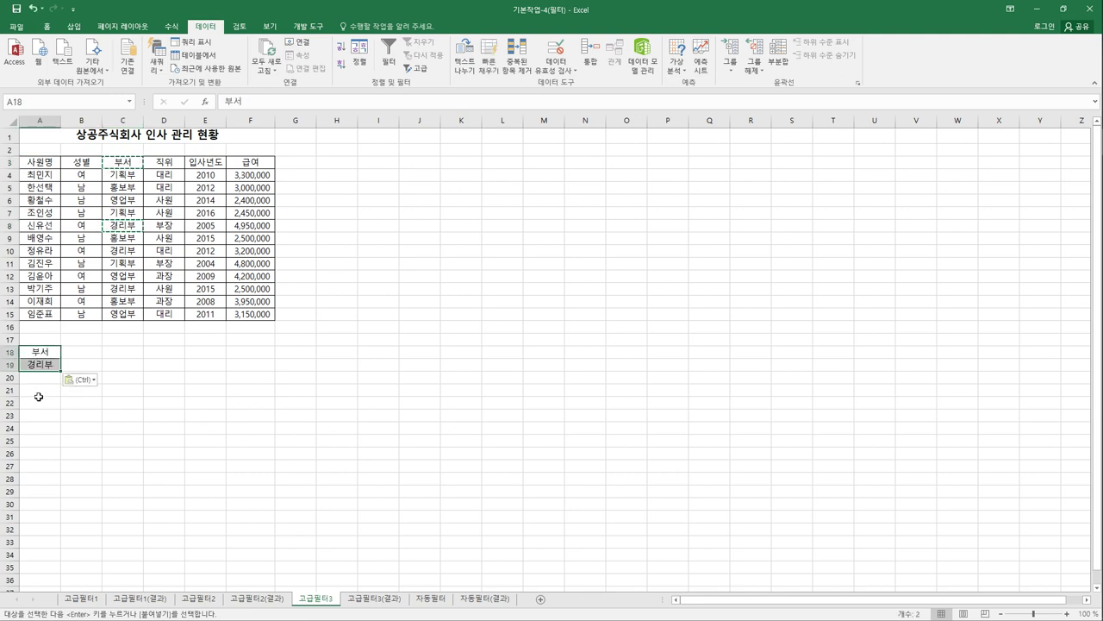
Copy the 급여 header from the salary table to B18, beside the 부서 criterion header.
click(253, 165)
key(ctrl+c)
click(86, 352)
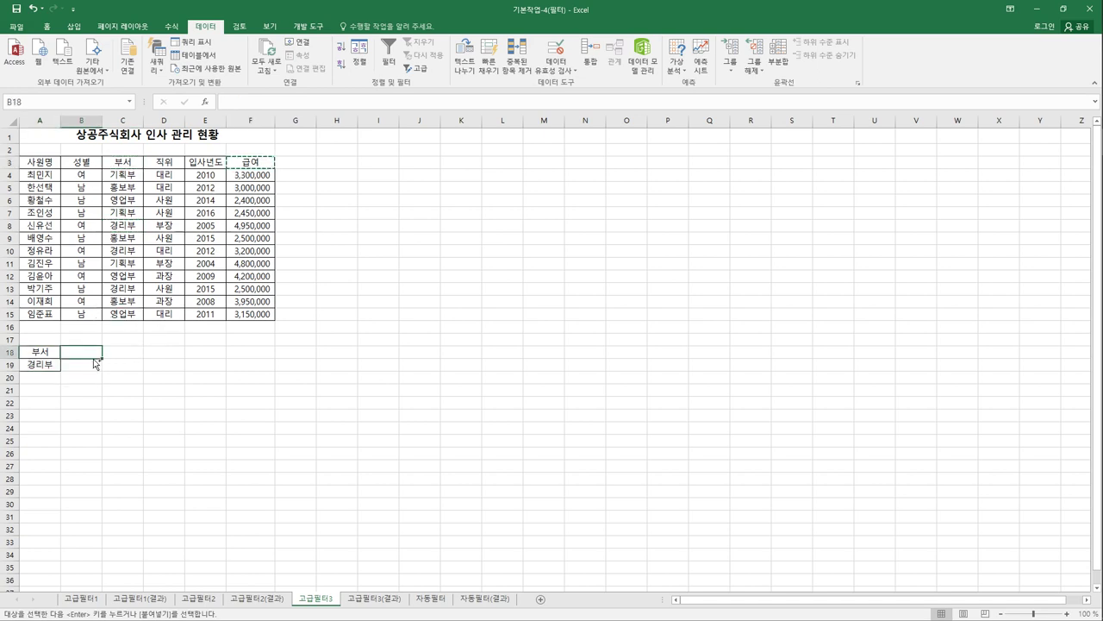
key(ctrl+v)
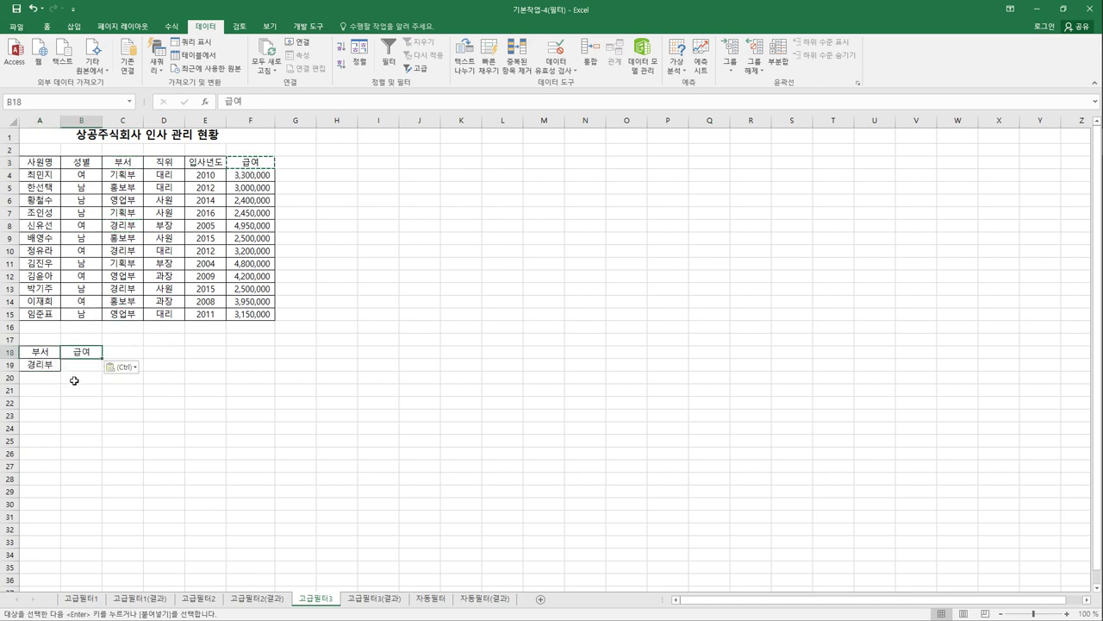
Enter the salary condition >=4000000 in B20, one row below 경리부 to form an OR condition.
click(80, 382)
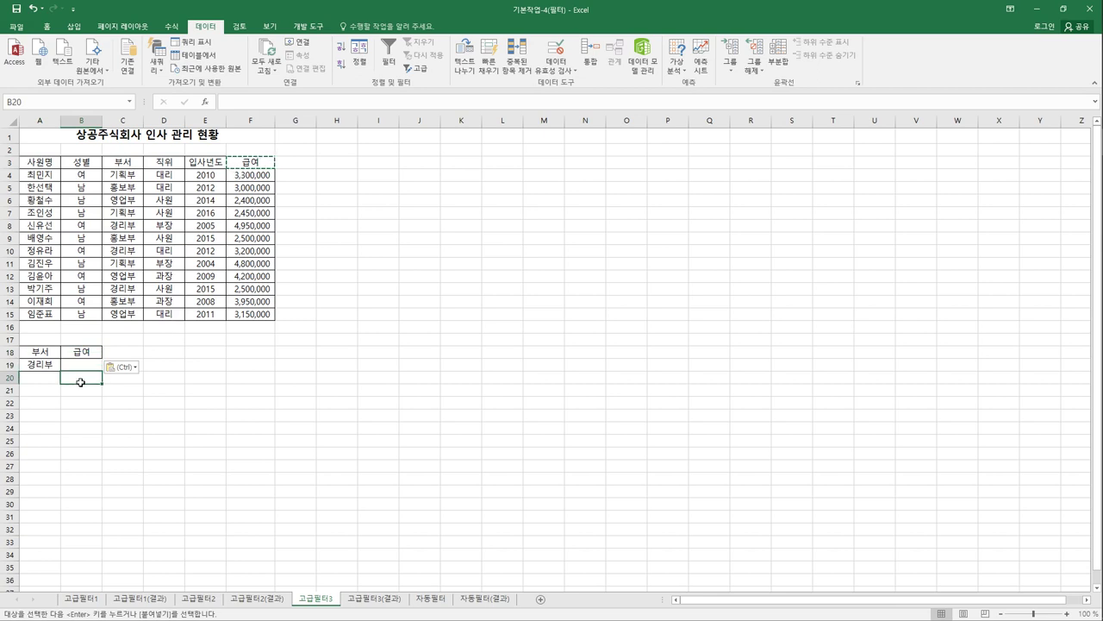
text(>=)
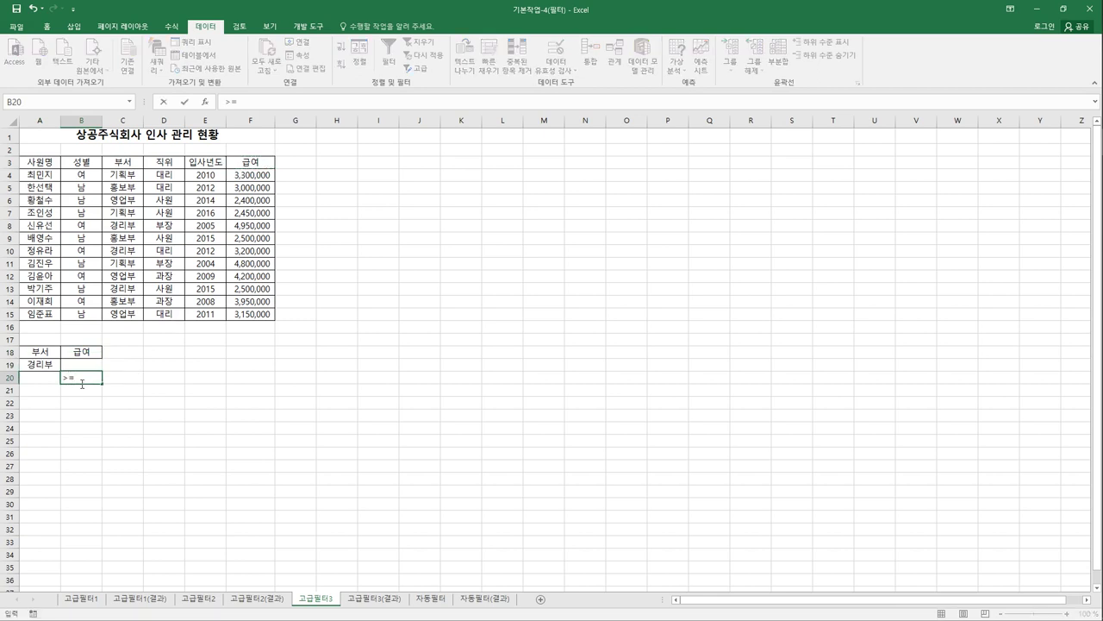
text(40000000)
key(Return)
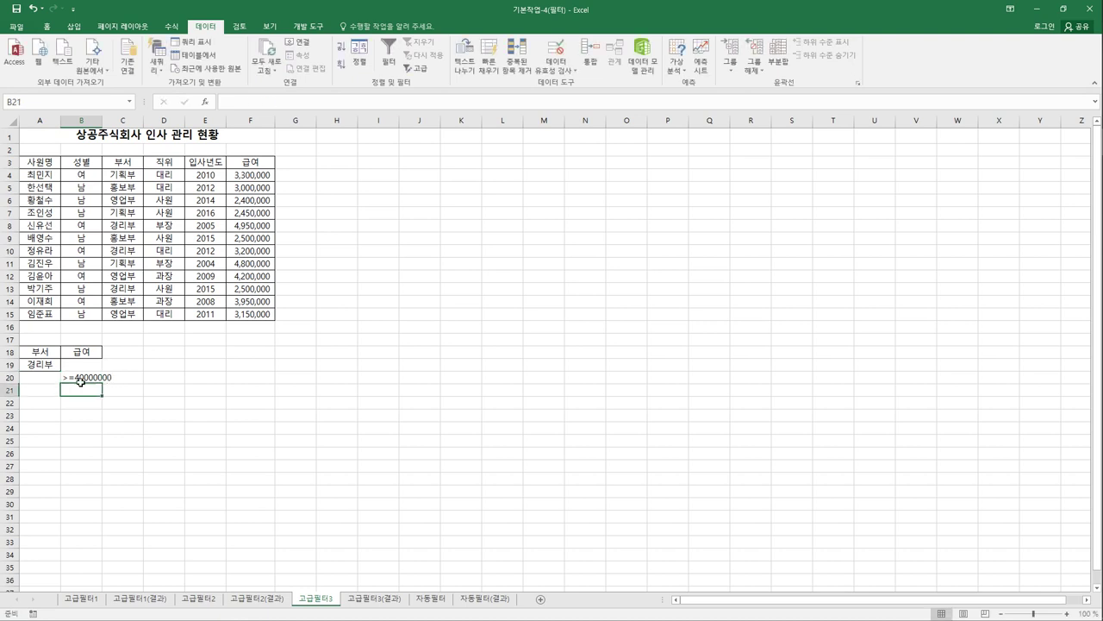
double_click(91, 380)
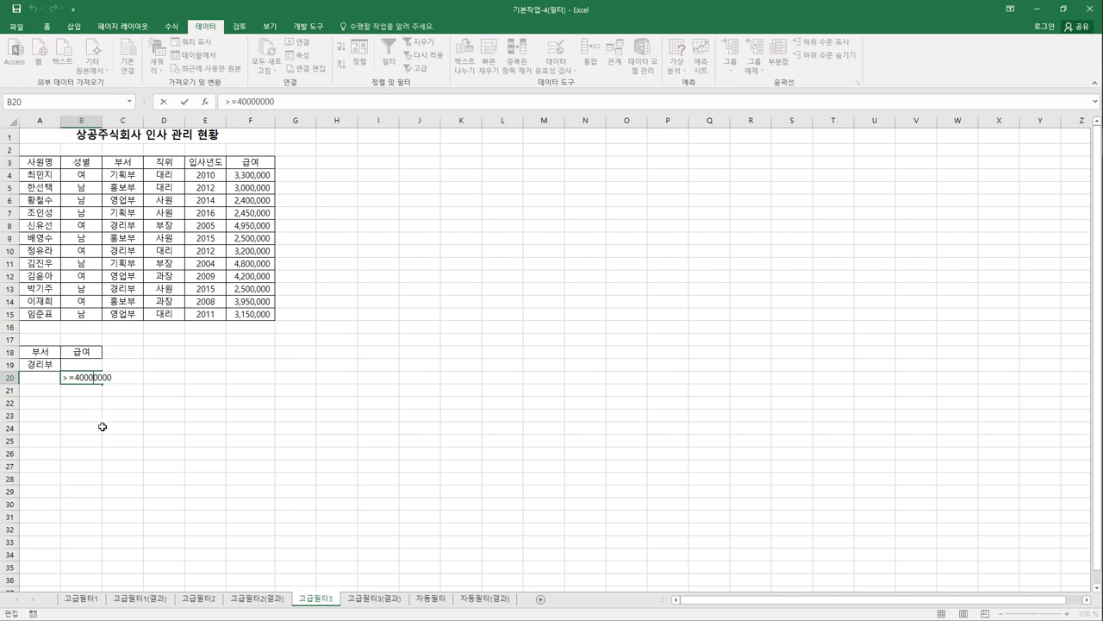
key(Return)
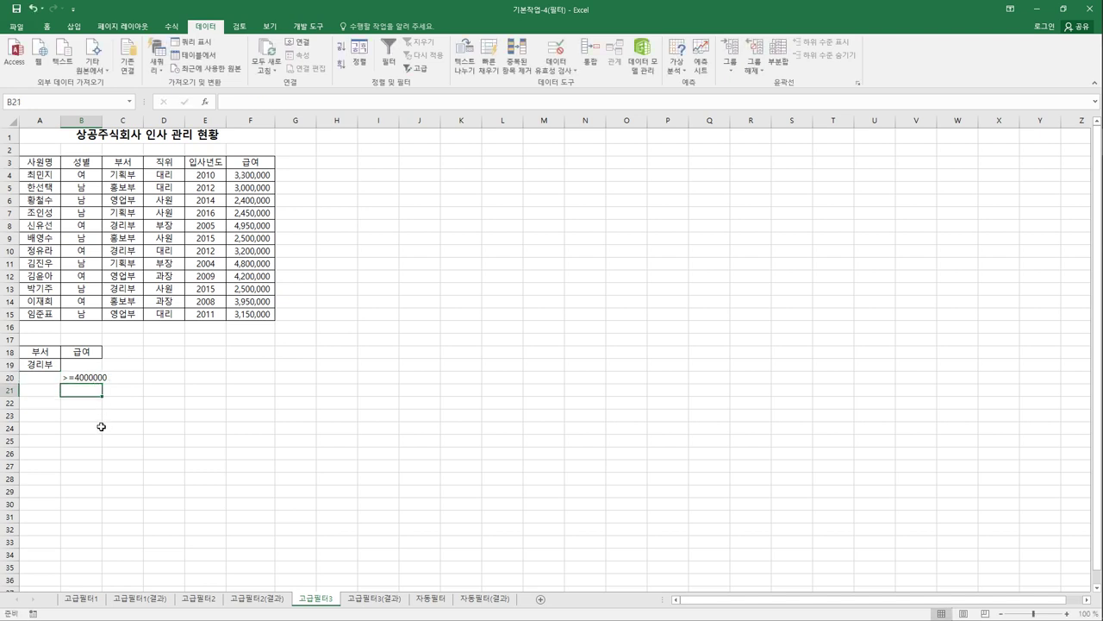
click(97, 382)
double_click(98, 384)
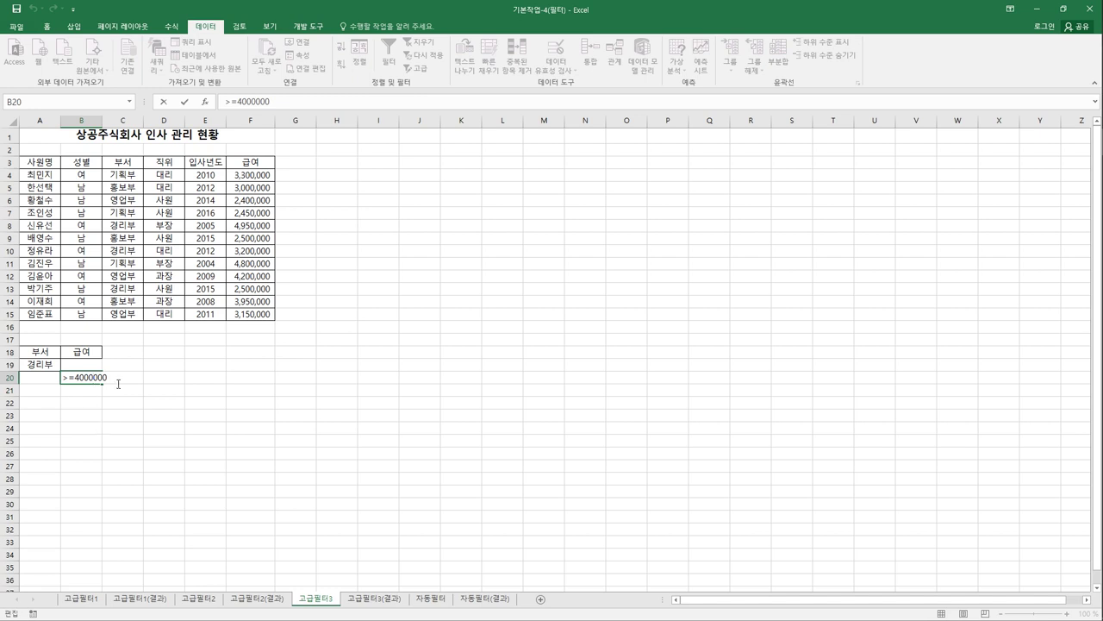
click(122, 403)
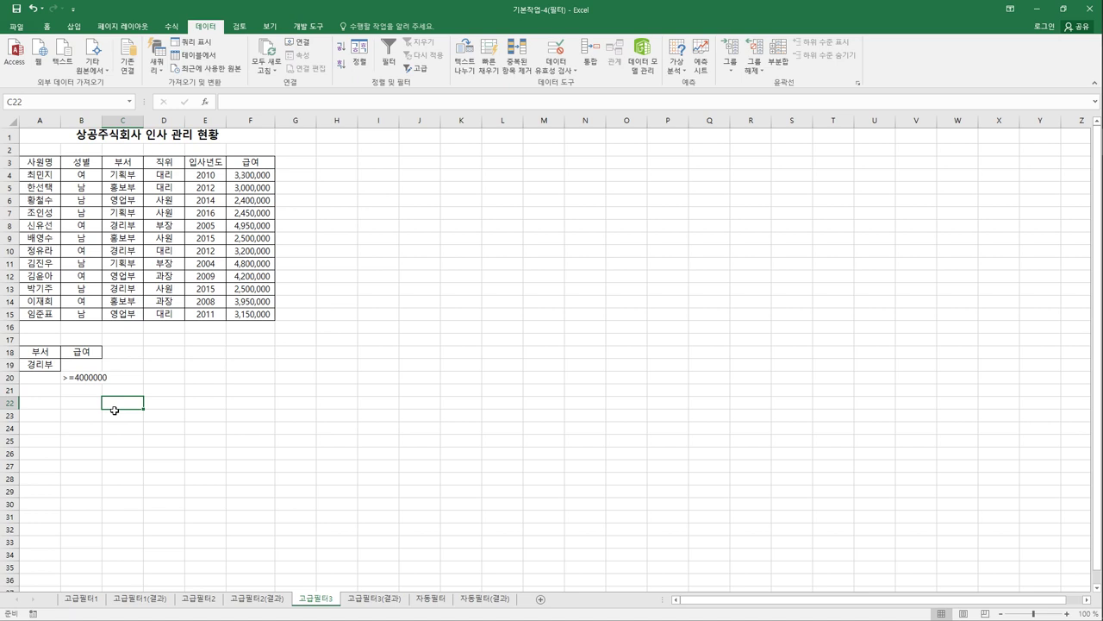
Run an Advanced Filter on A3:F15 with criteria range A18:B20, copying the results to another location at A23.
click(38, 422)
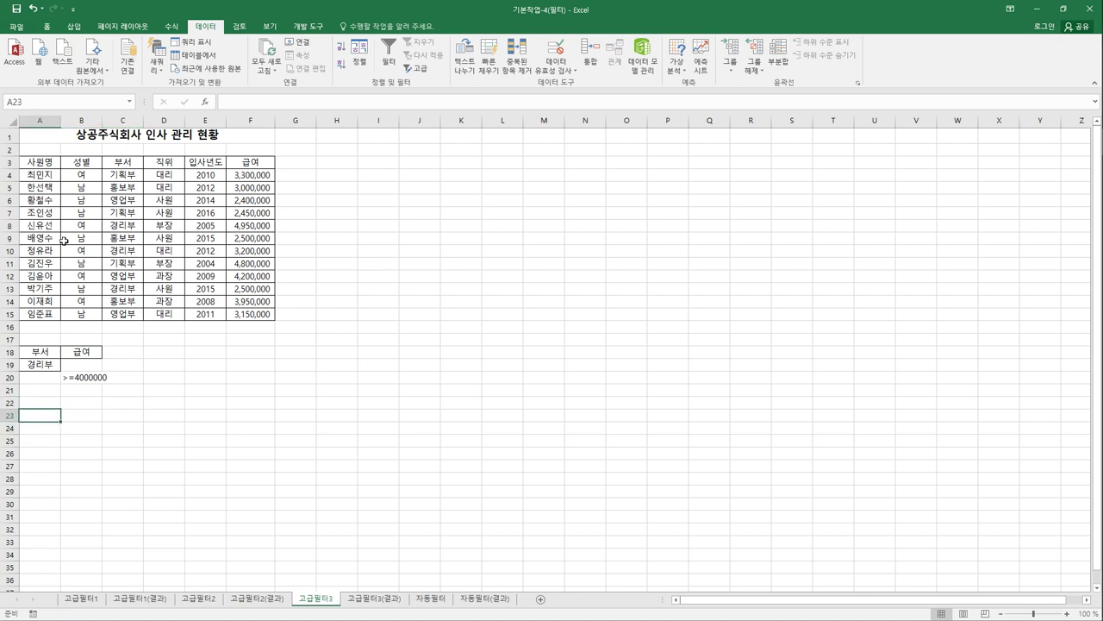
click(78, 213)
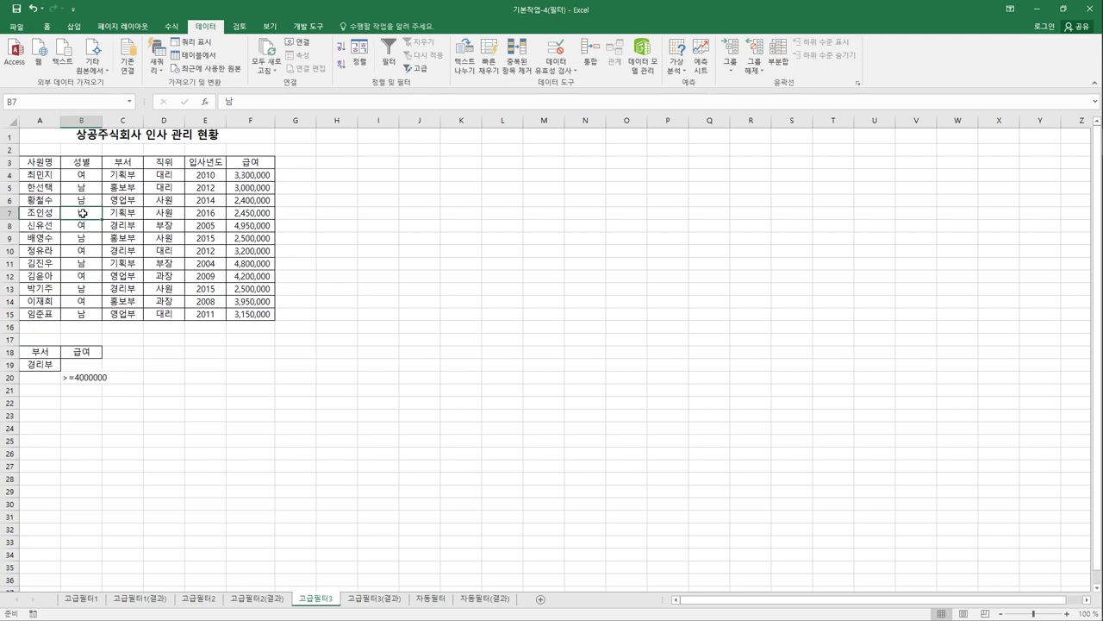
click(419, 69)
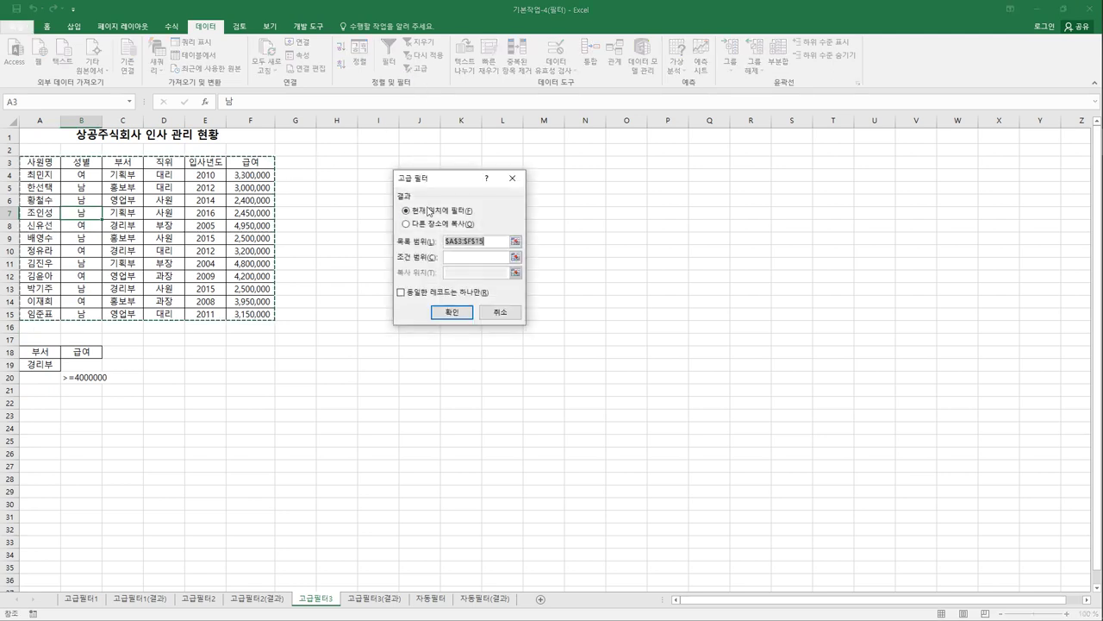
click(473, 256)
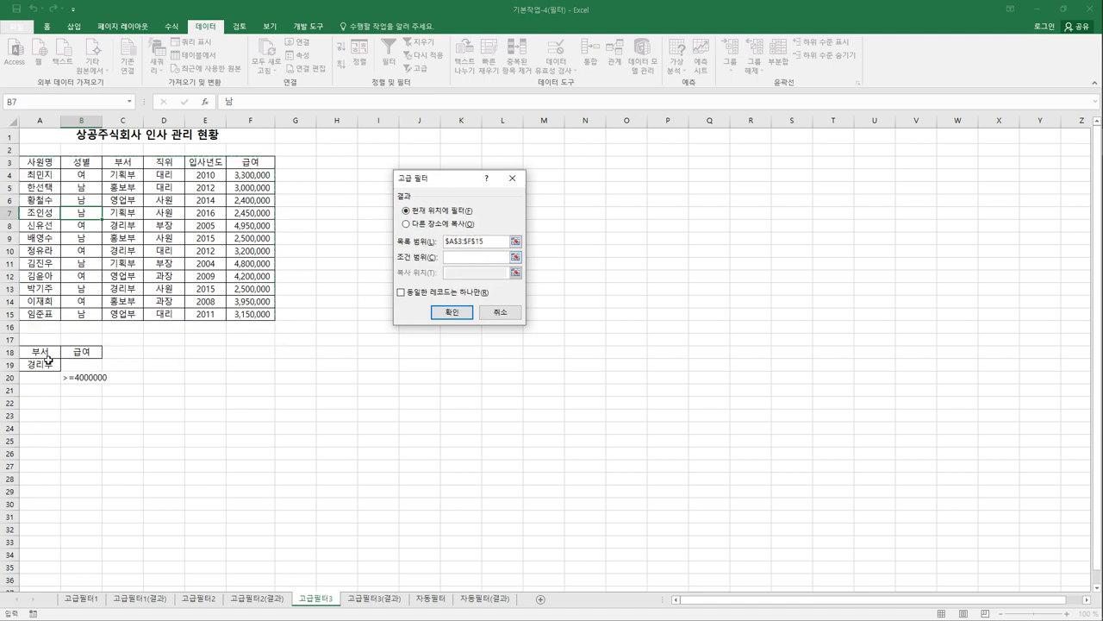
drag(40, 351, 84, 378)
click(406, 223)
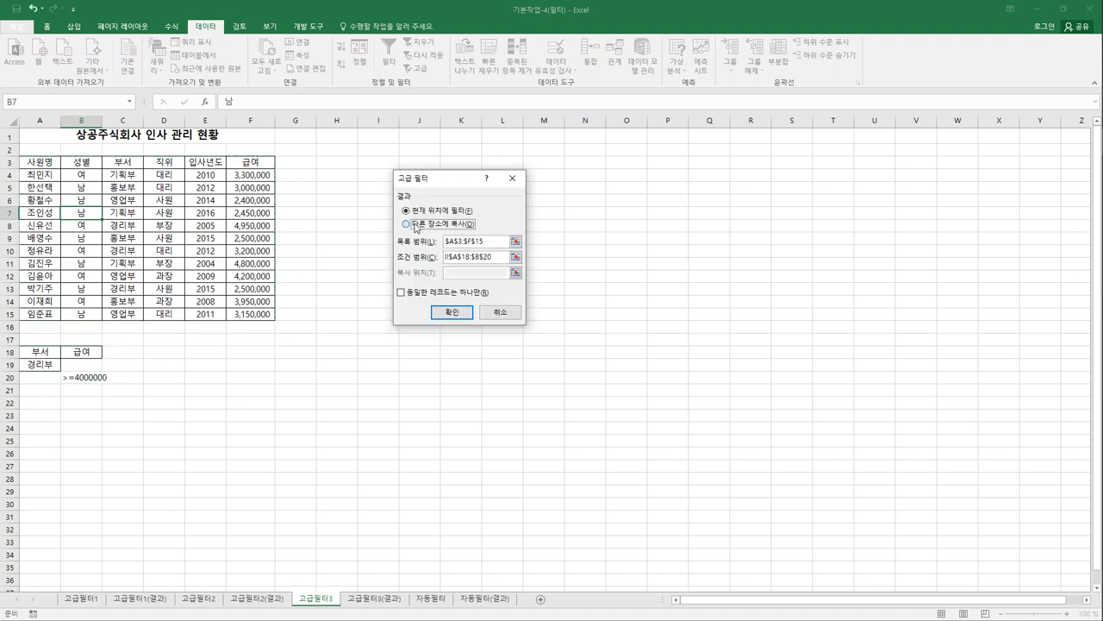
click(453, 273)
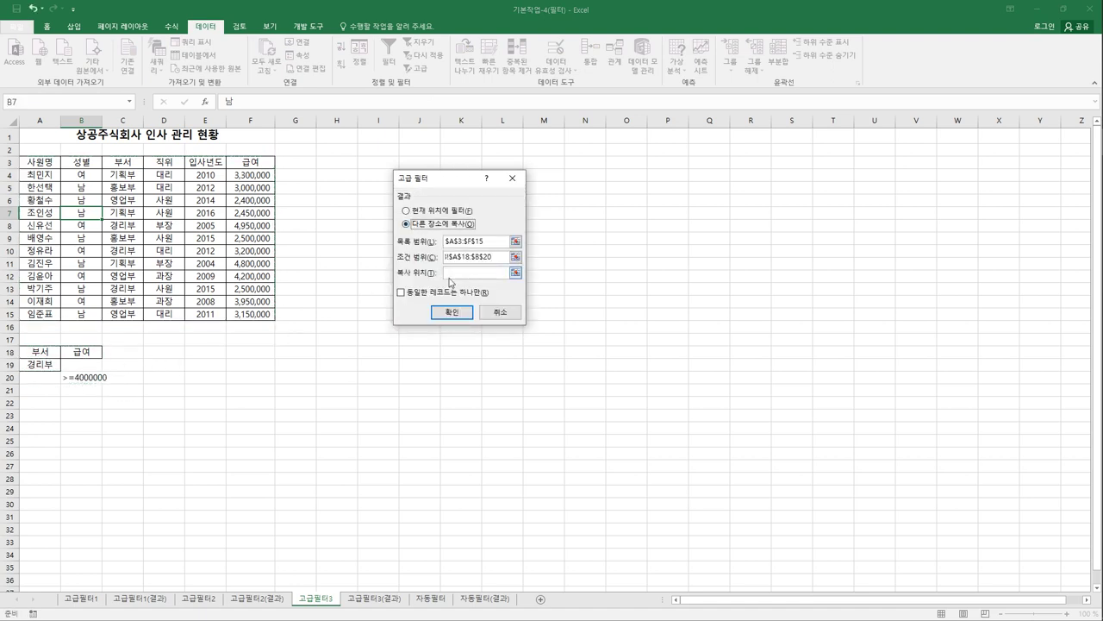
click(42, 420)
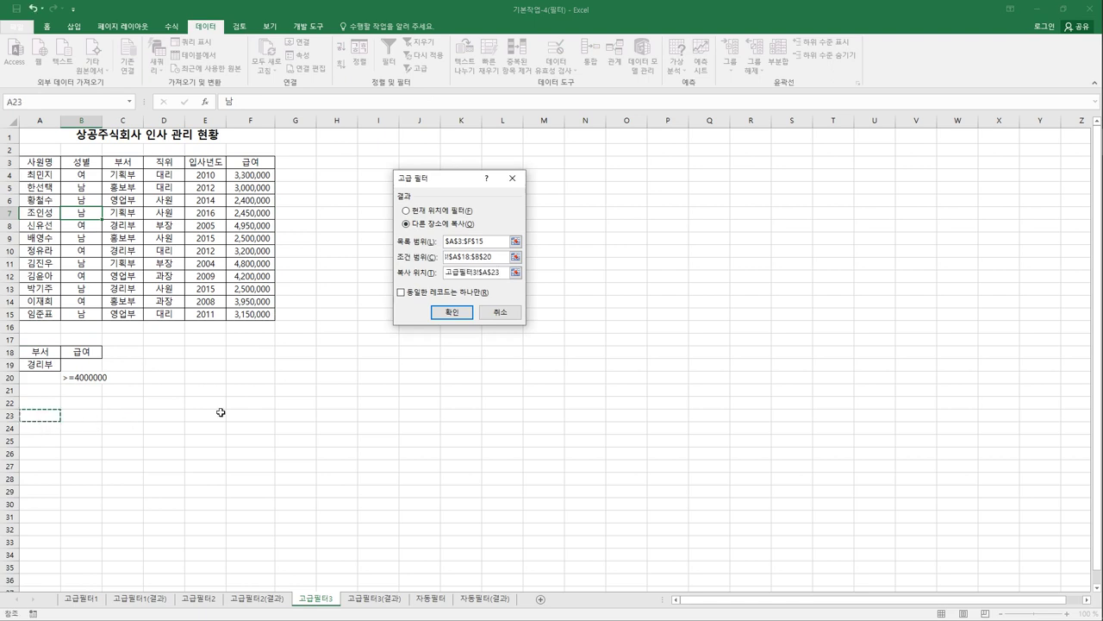
click(456, 314)
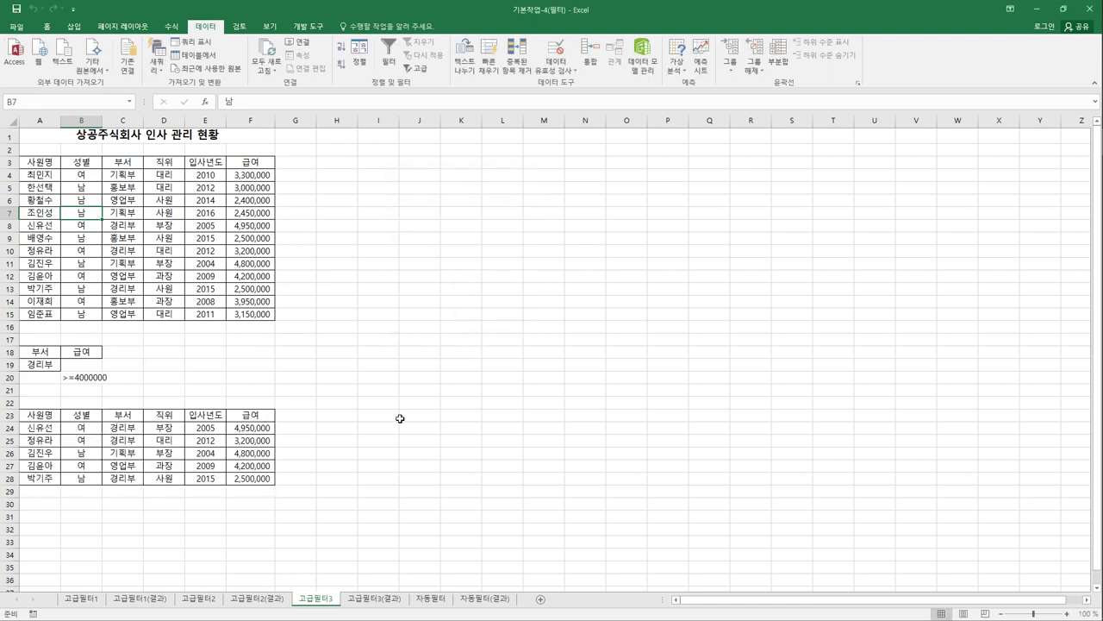
Review the extracted rows below A23 against the 부서 and 급여 criteria in A18:B20.
drag(125, 428, 257, 467)
click(129, 481)
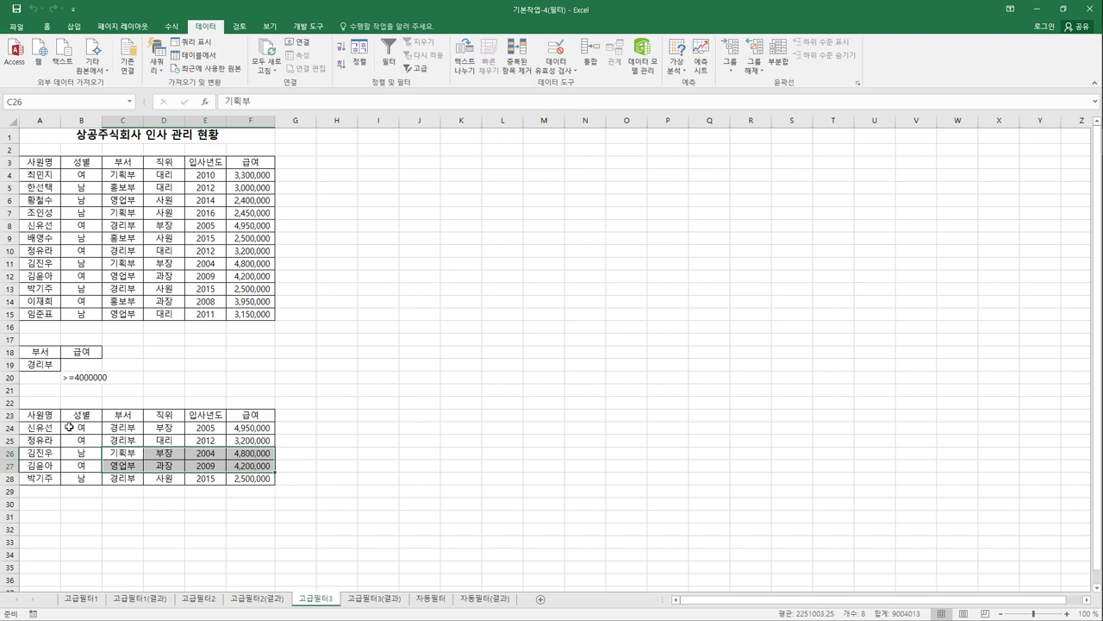
drag(40, 353, 69, 377)
click(239, 466)
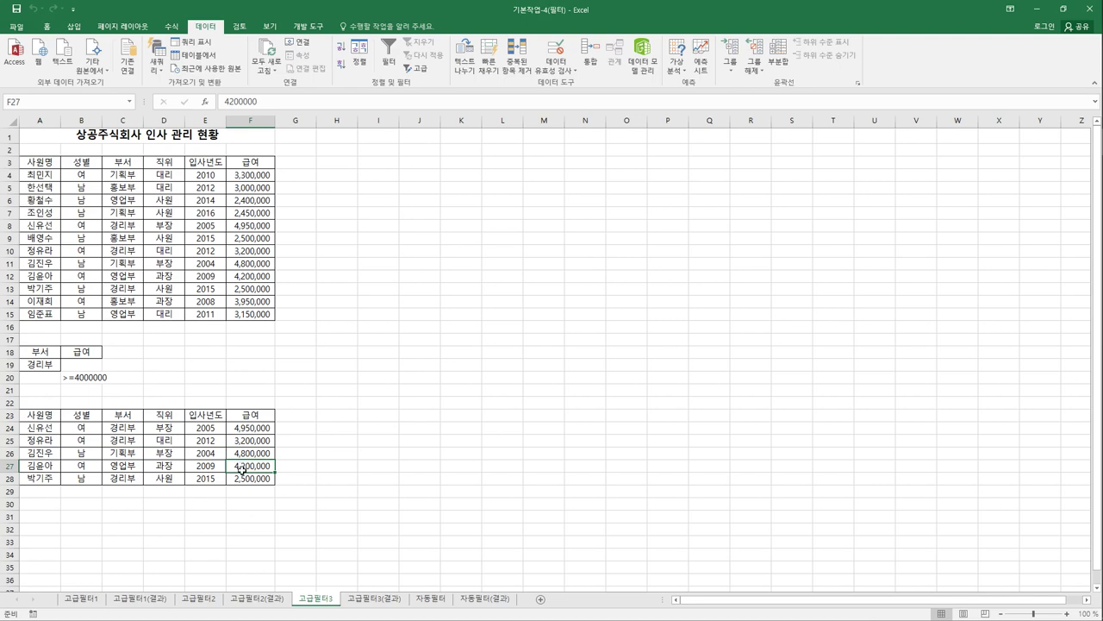
Compare the 고급필터3 sheet with its answer sheet 고급필터3(결과).
click(360, 603)
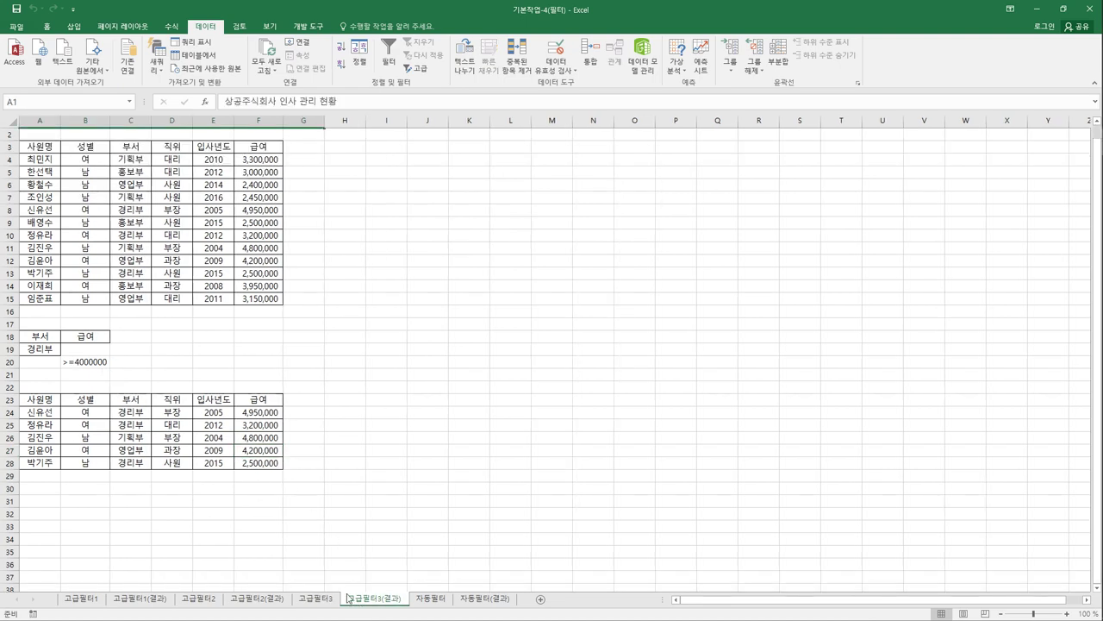
click(337, 603)
click(354, 606)
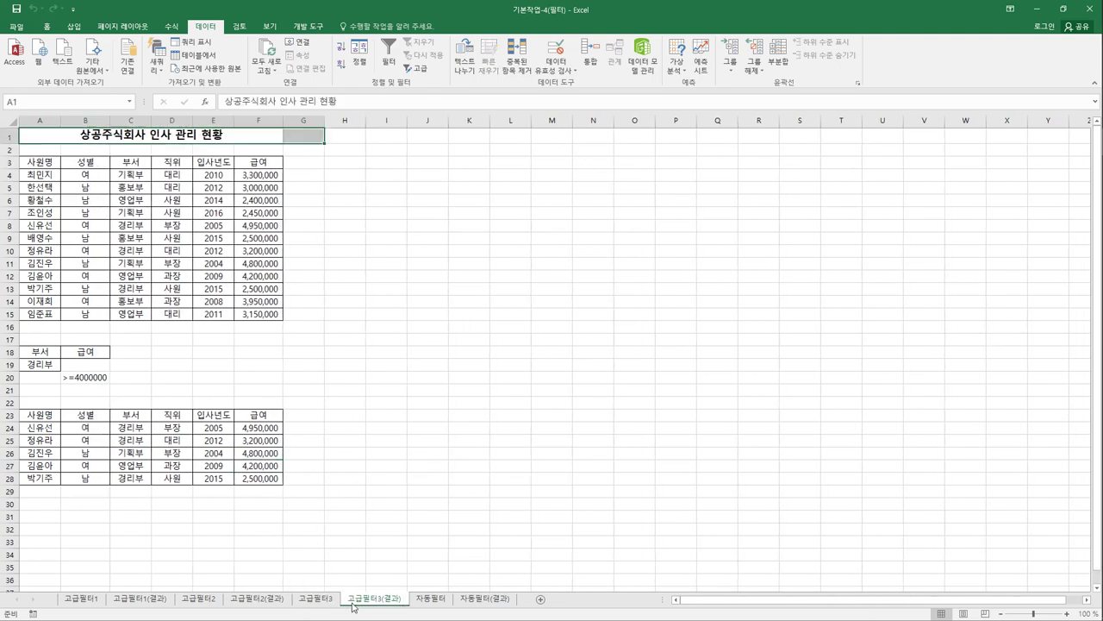
click(315, 605)
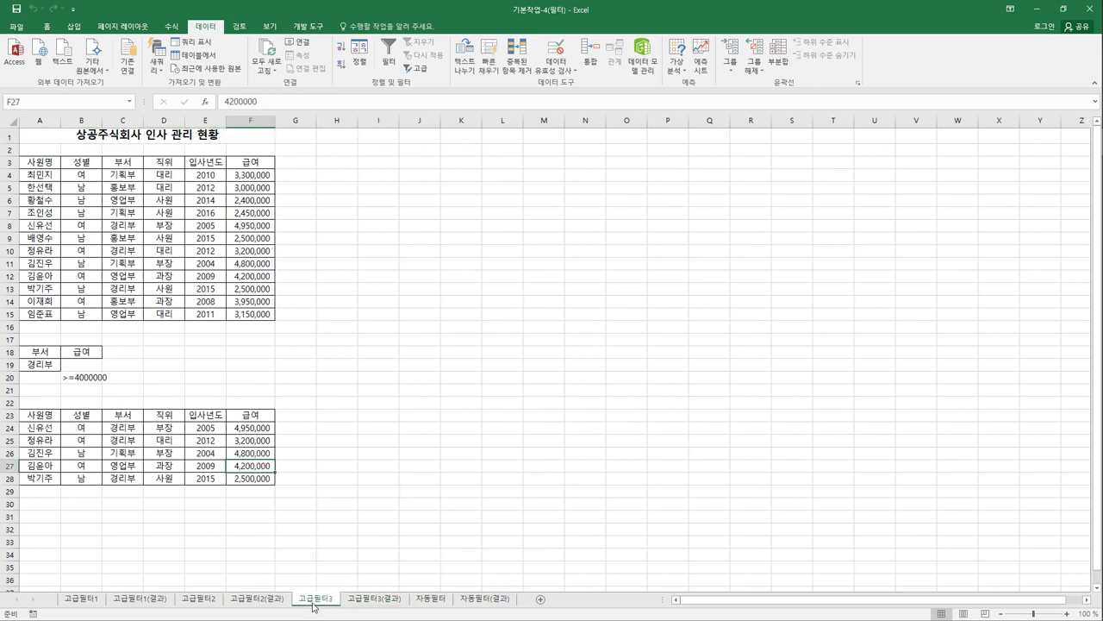
click(369, 606)
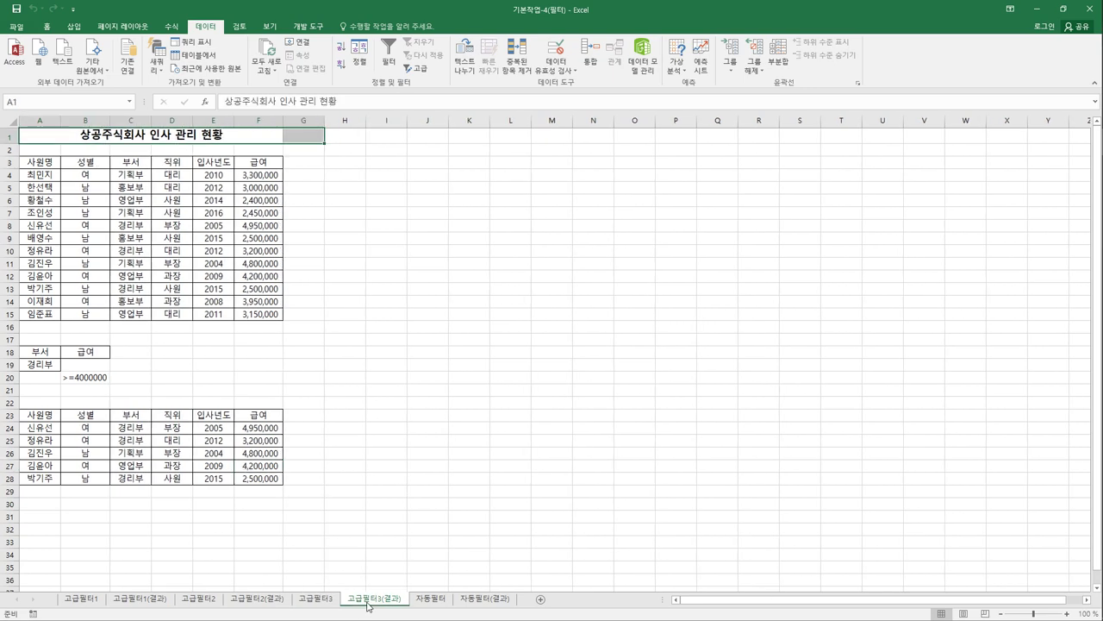
Widen column B on the 고급필터3 sheet to fit the salary condition and check it against 고급필터3(결과) again.
click(318, 604)
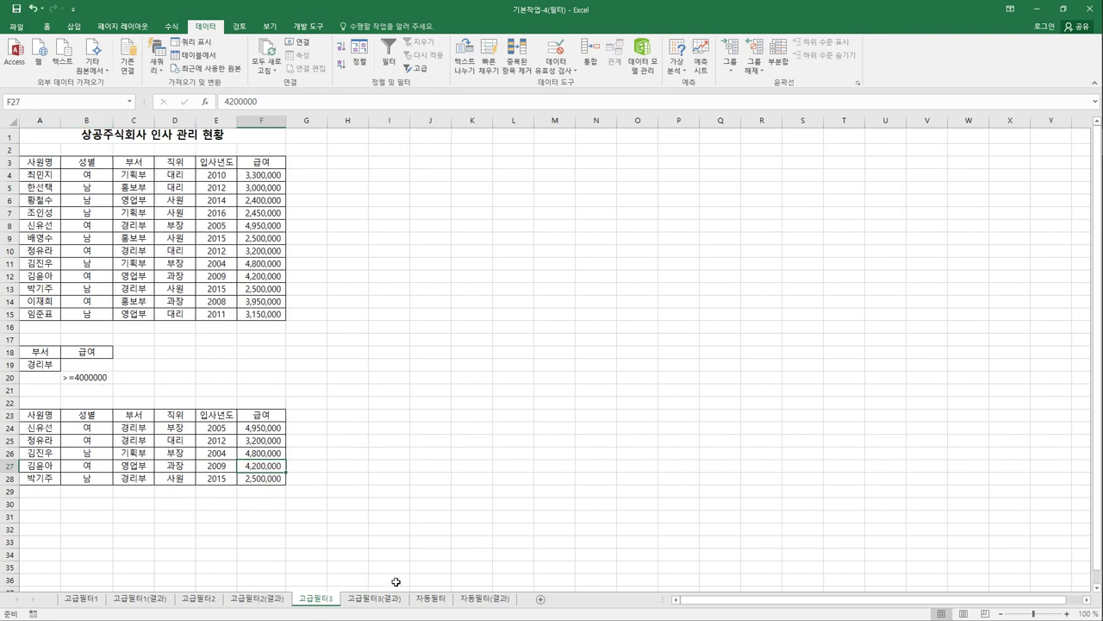
click(382, 606)
click(339, 605)
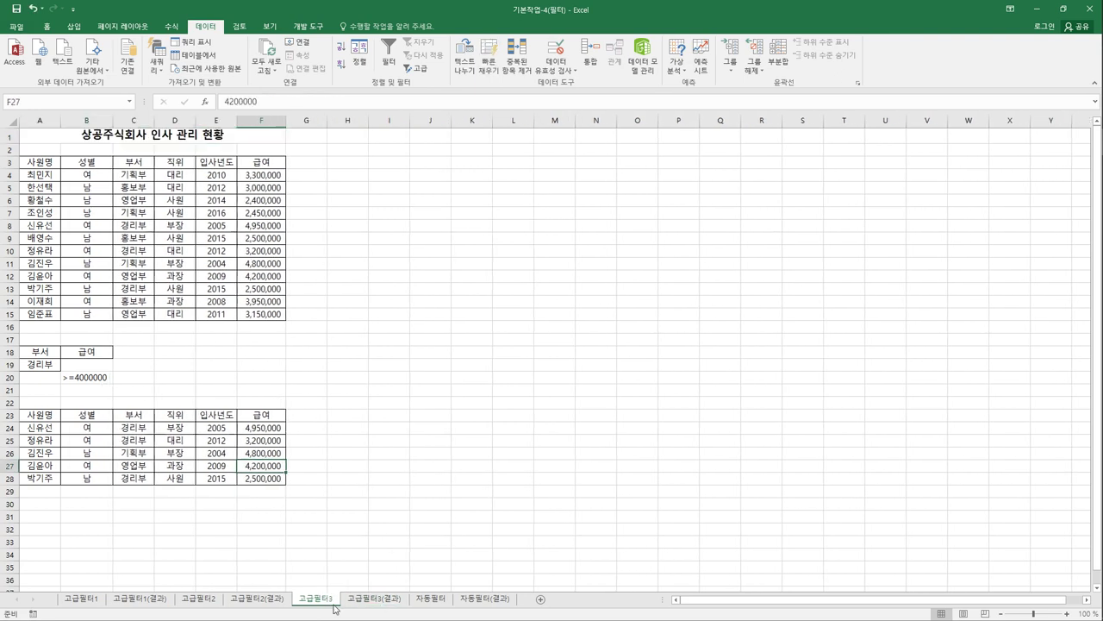
Review the salary condition in B20 and the result headers in A23:F23 on 고급필터3, and open the 자동필터 sheet.
click(422, 601)
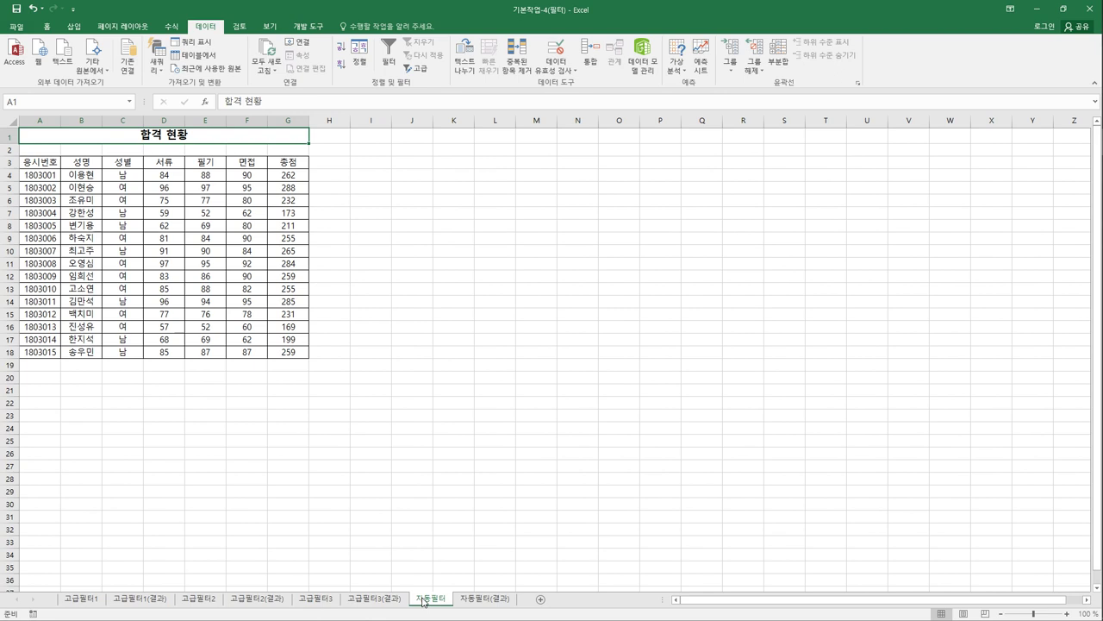
click(297, 604)
click(78, 383)
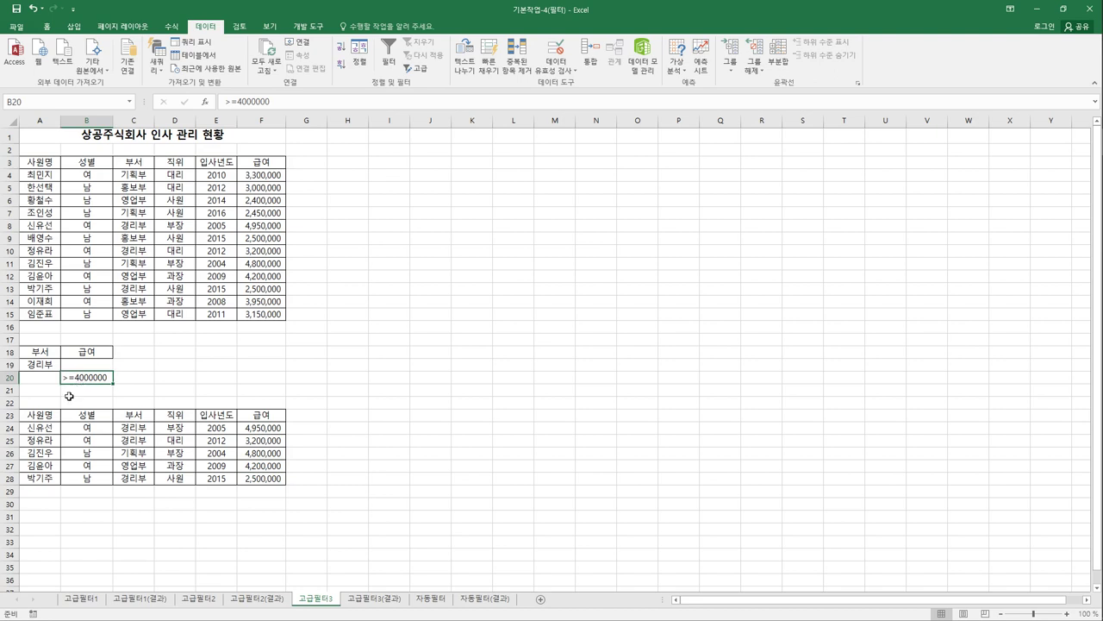
drag(47, 422, 266, 422)
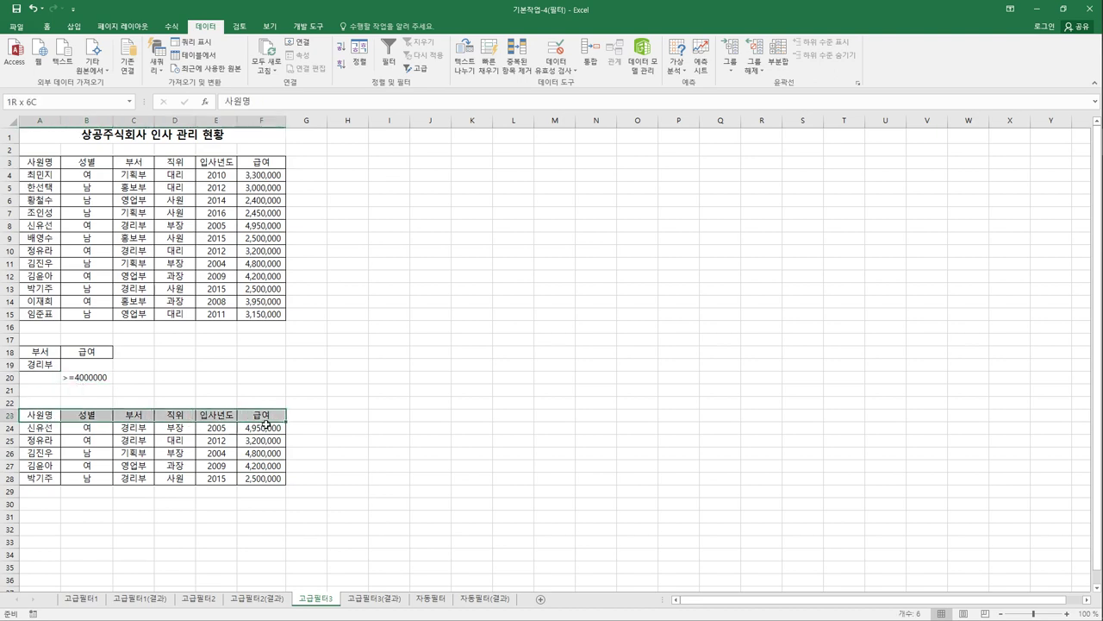
click(422, 603)
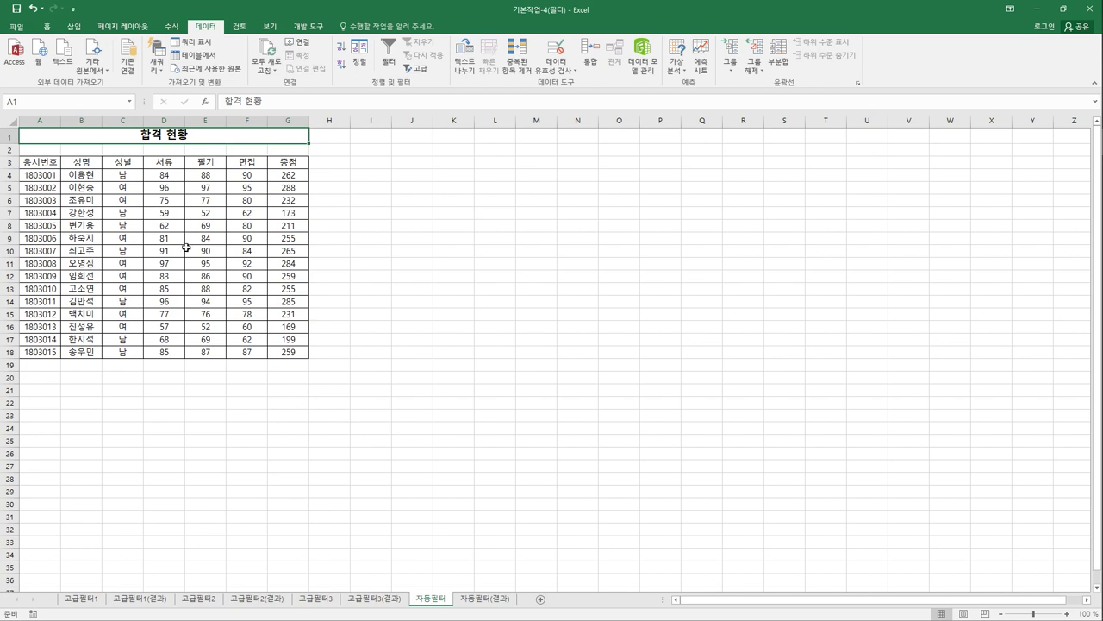
Turn on AutoFilter for the 합격 현황 table and check the header row A3:G3.
click(157, 175)
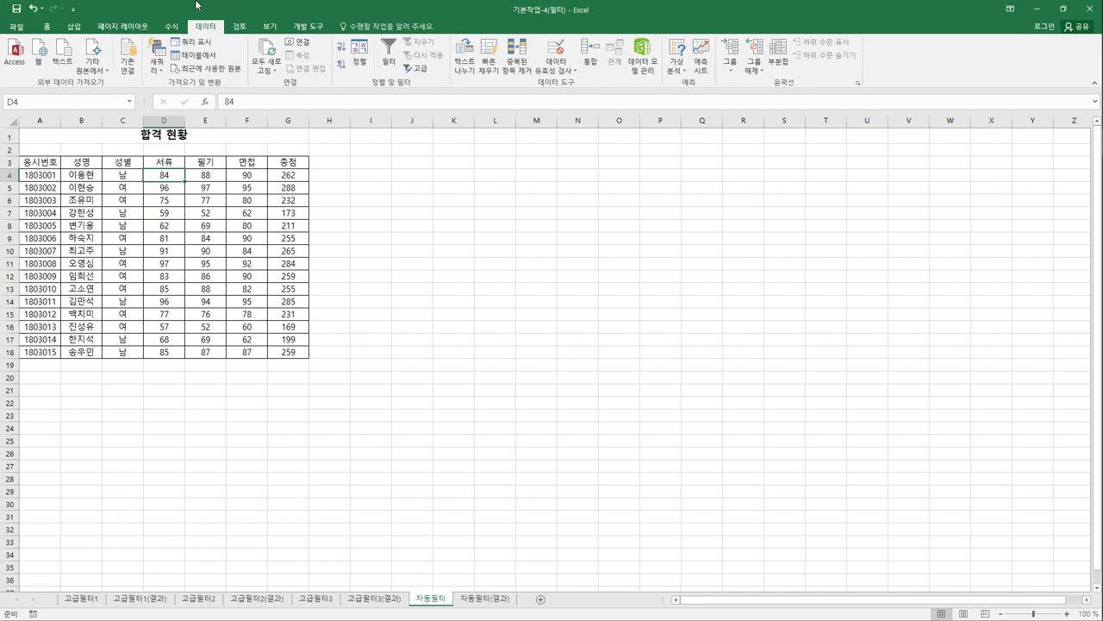
click(388, 63)
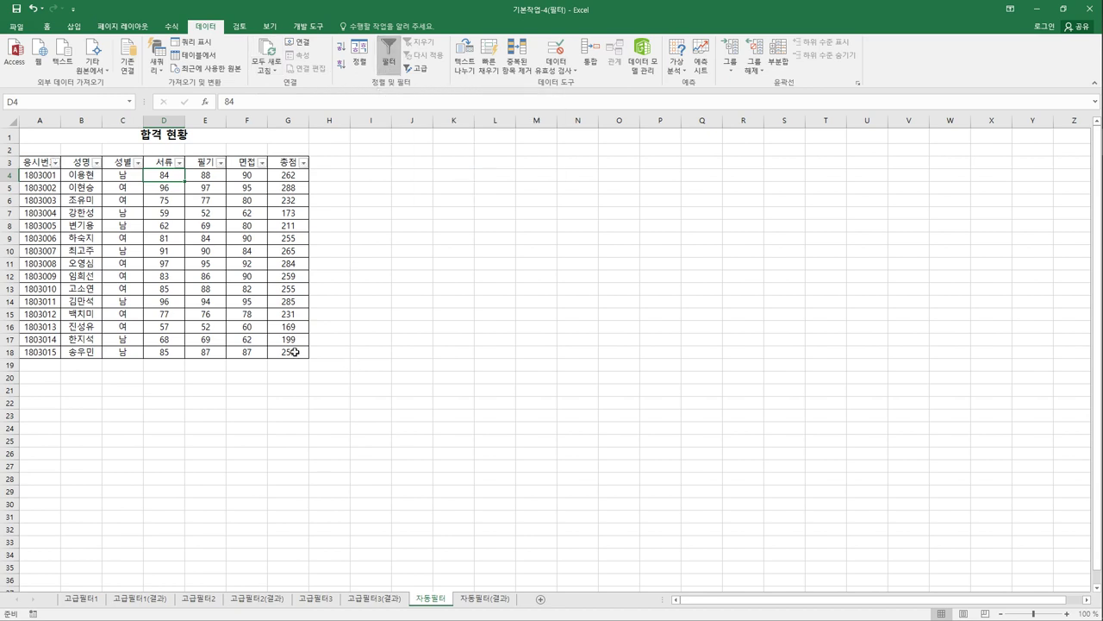
drag(39, 162, 290, 164)
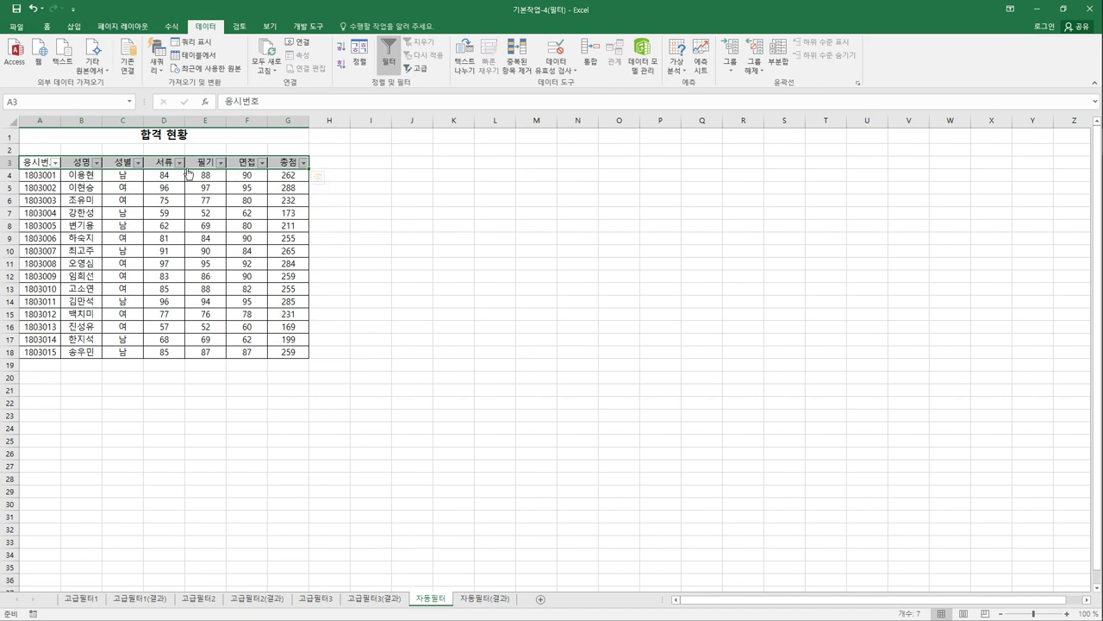
click(201, 239)
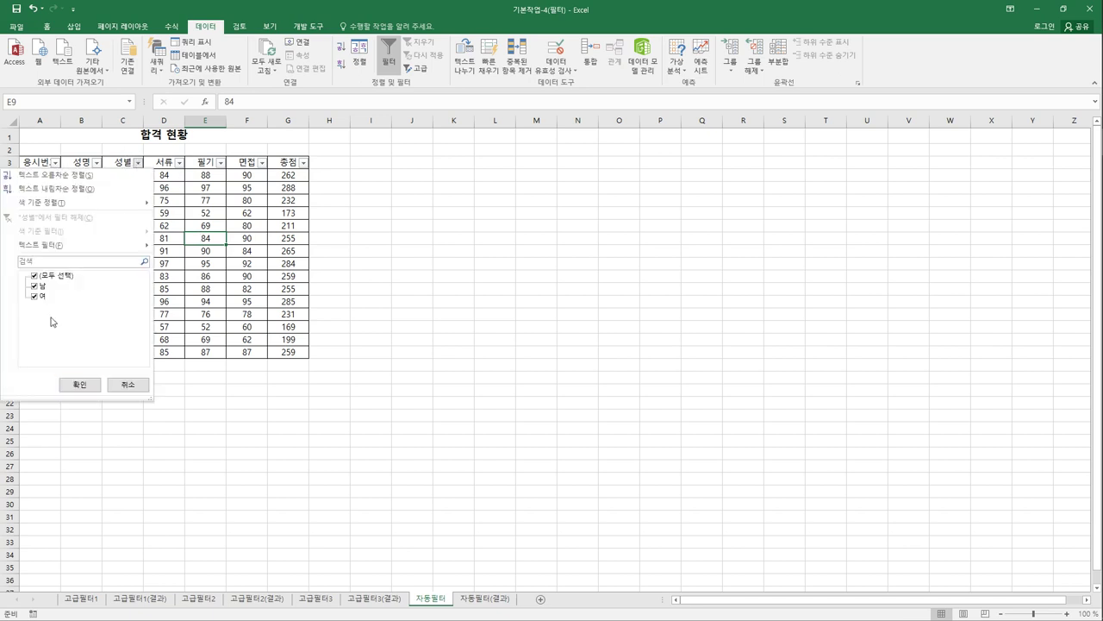
Filter the 성별 column to show only 여.
click(34, 276)
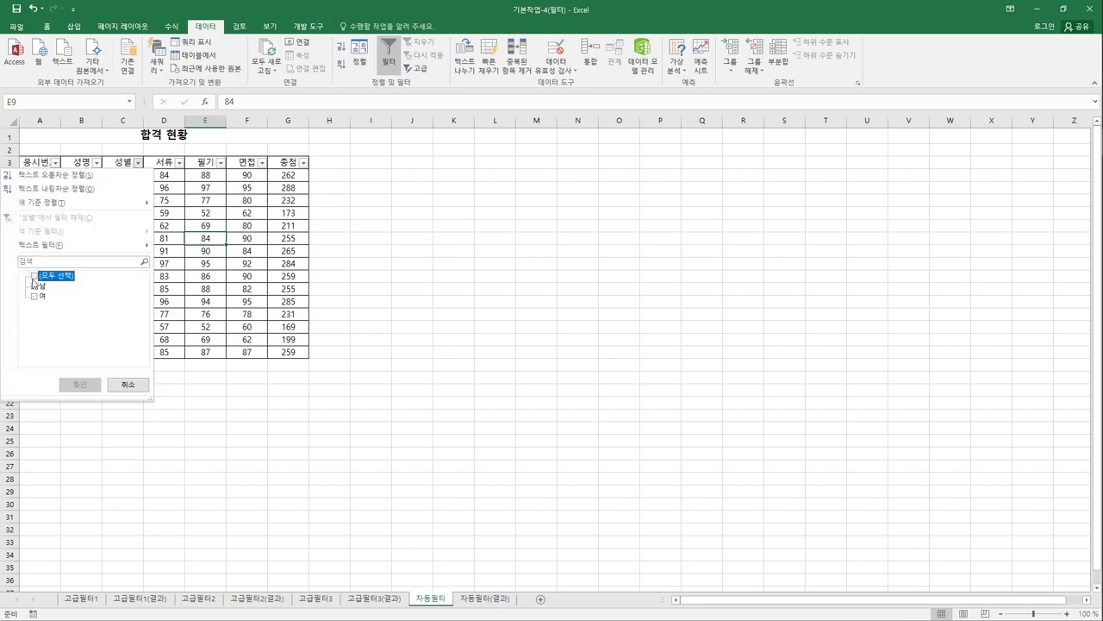
click(35, 296)
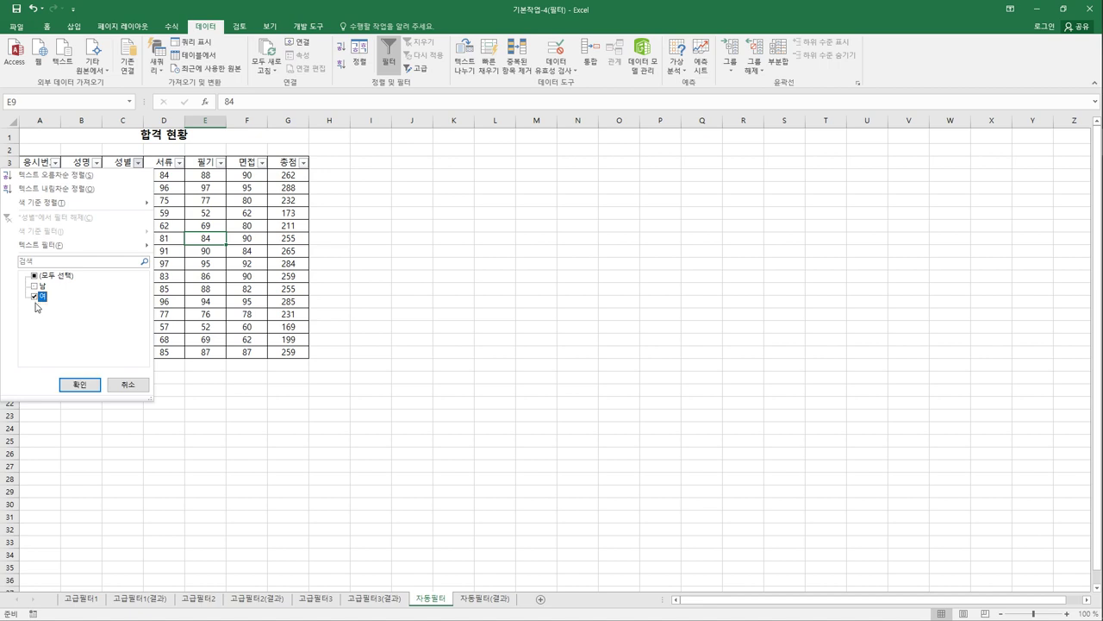
click(91, 390)
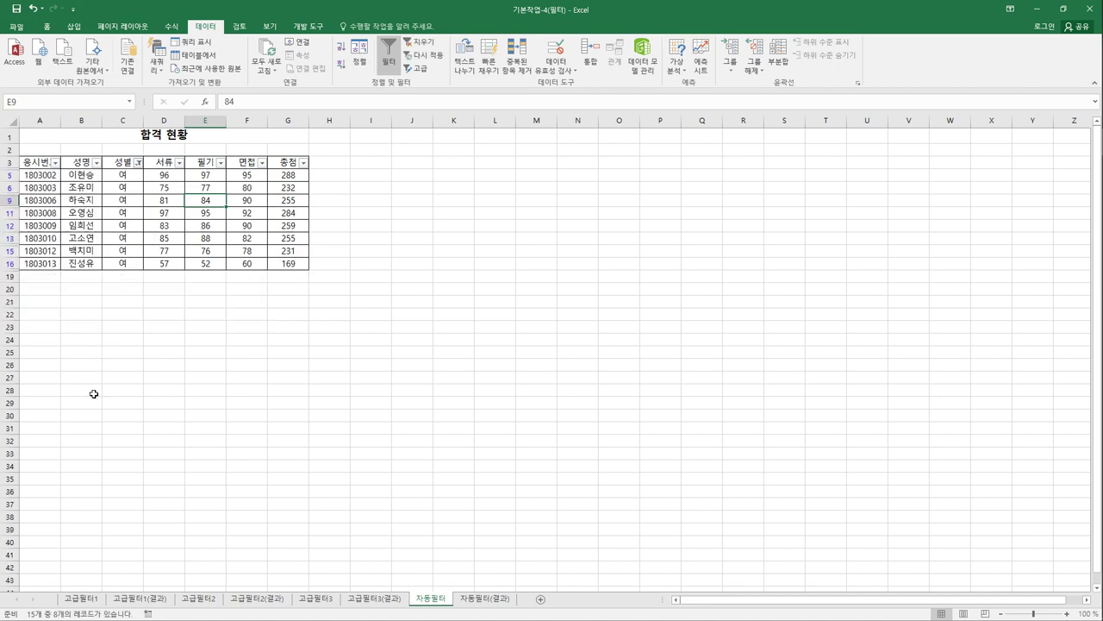
Add a number filter on the 총점 column for values greater than or equal to 250.
click(304, 163)
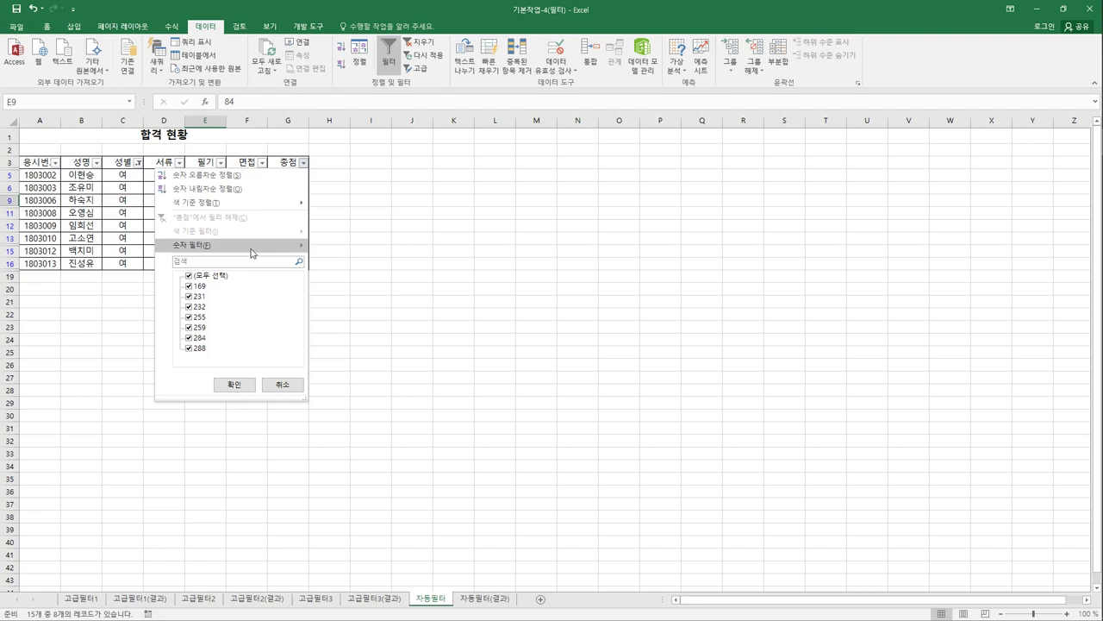
mouse_move(259, 246)
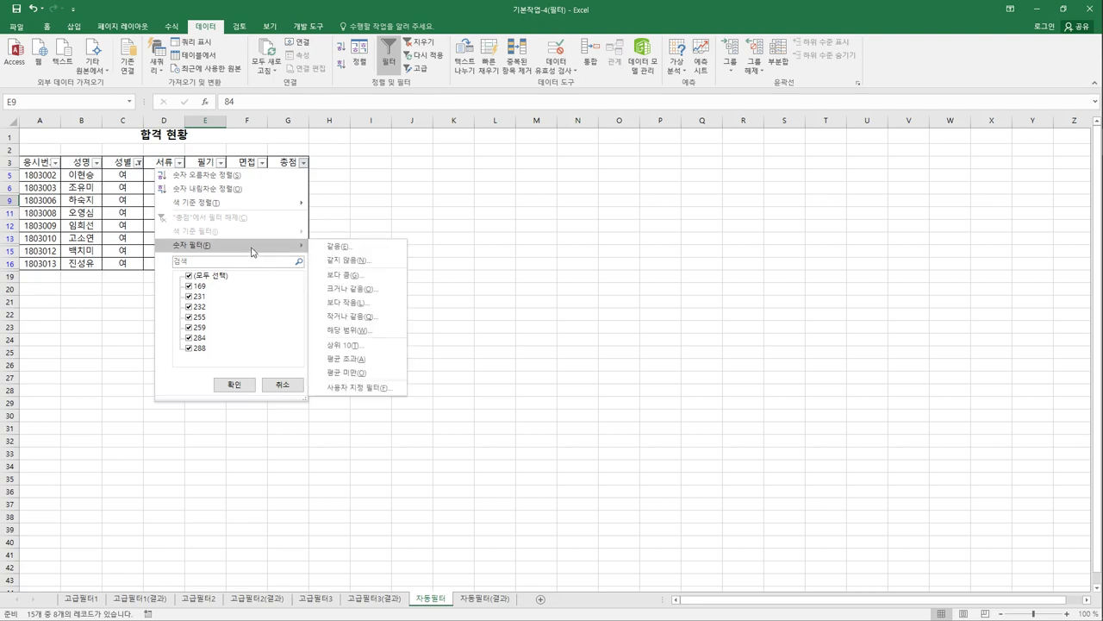
click(374, 296)
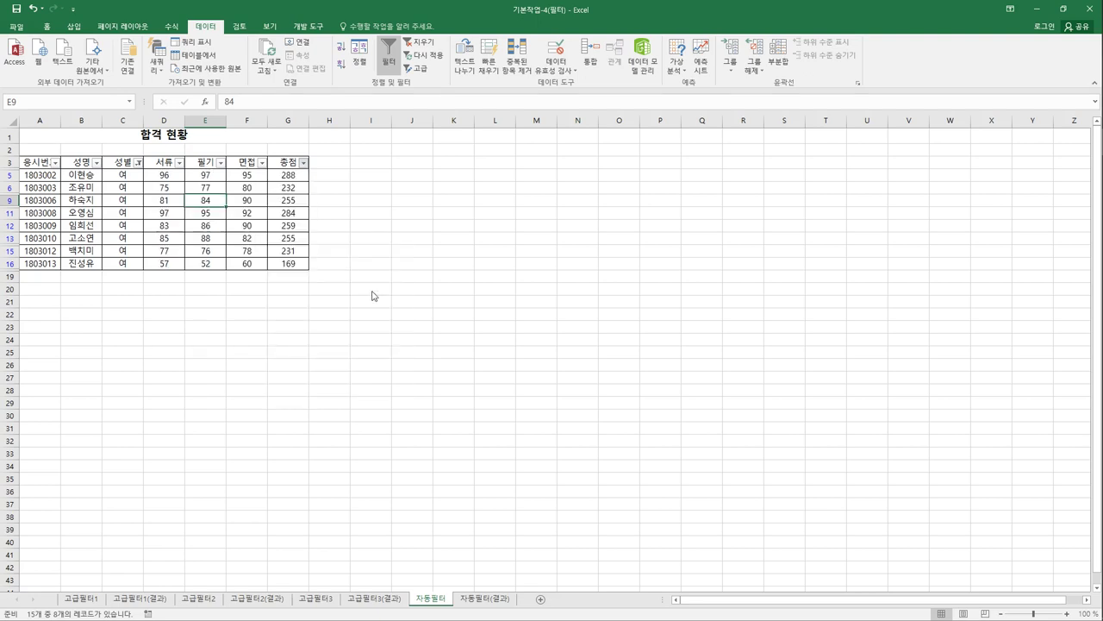
text(250)
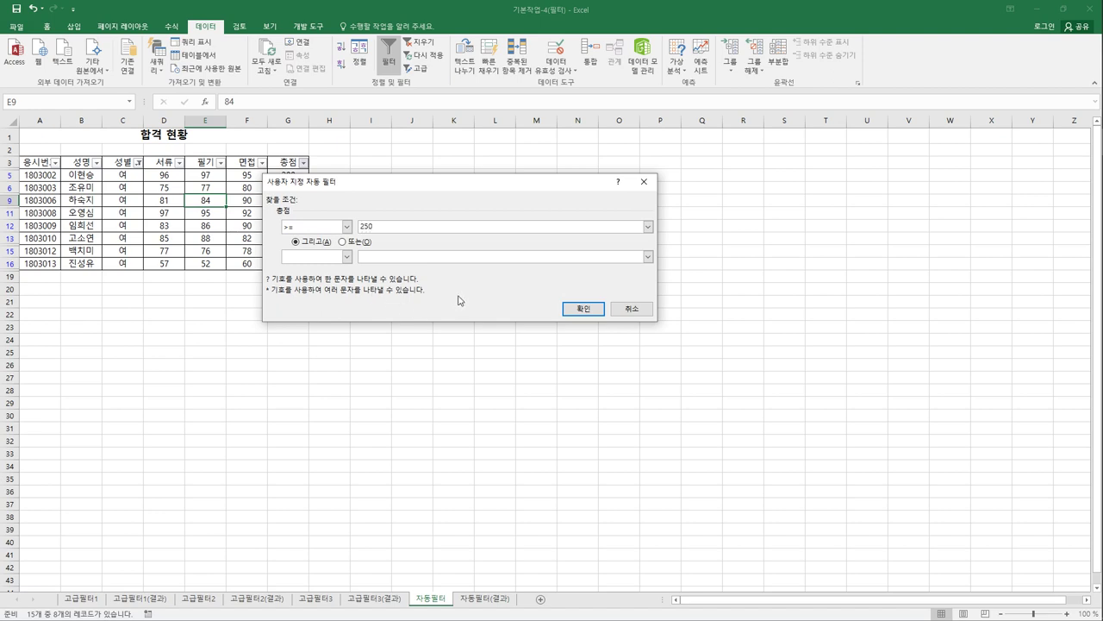
click(584, 308)
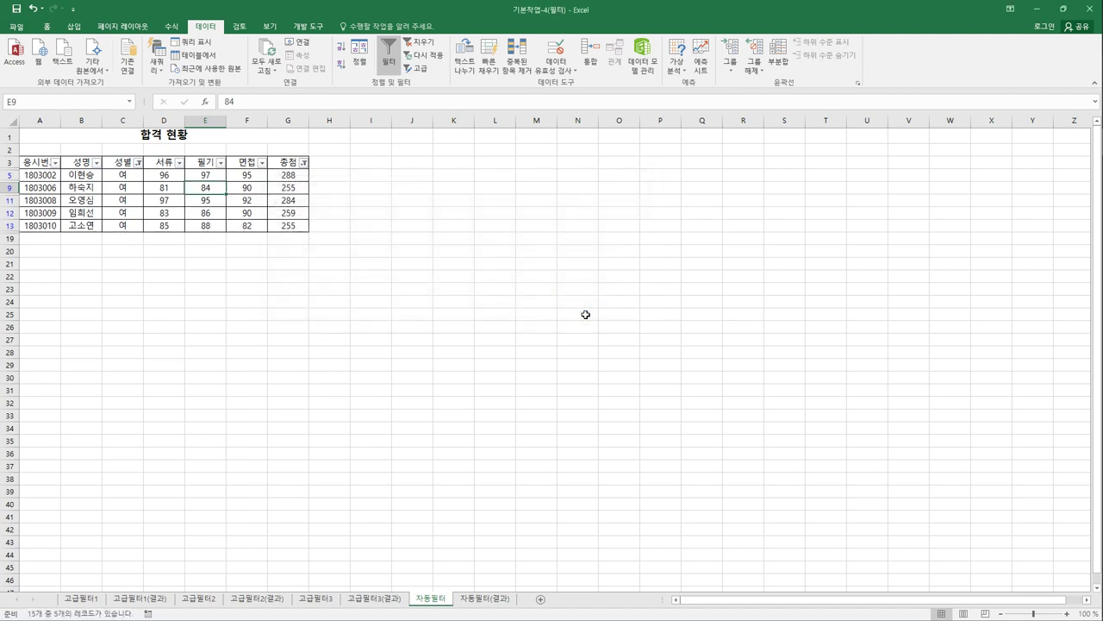
Check the filtered 성별 and 총점 values, compare them with the 자동필터(결과) sheet, and return to 자동필터.
drag(125, 176, 131, 225)
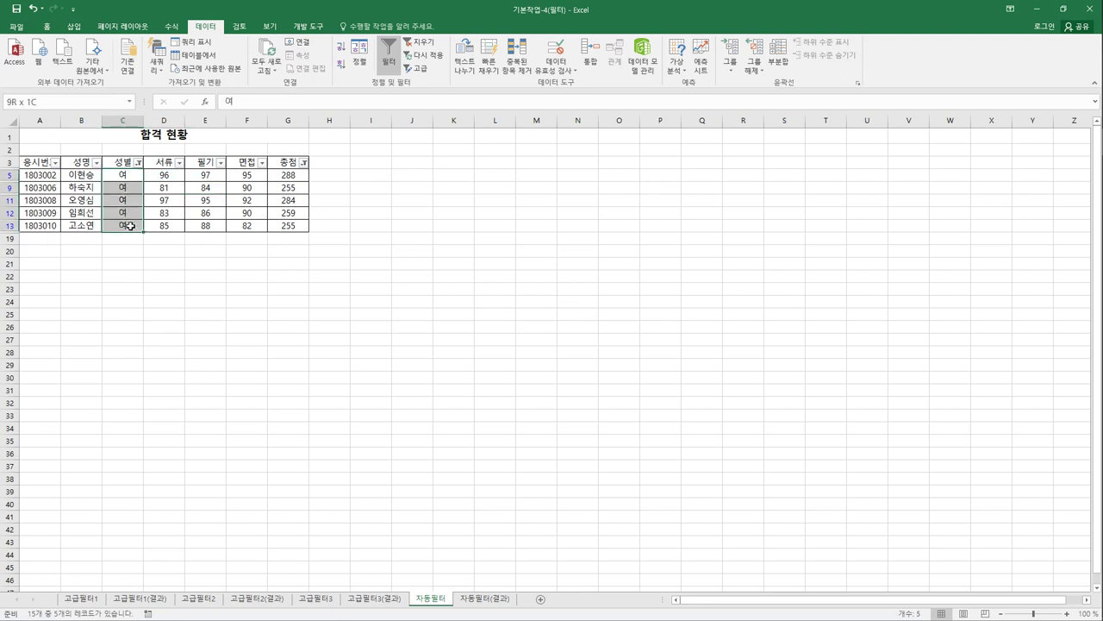
drag(290, 175, 289, 230)
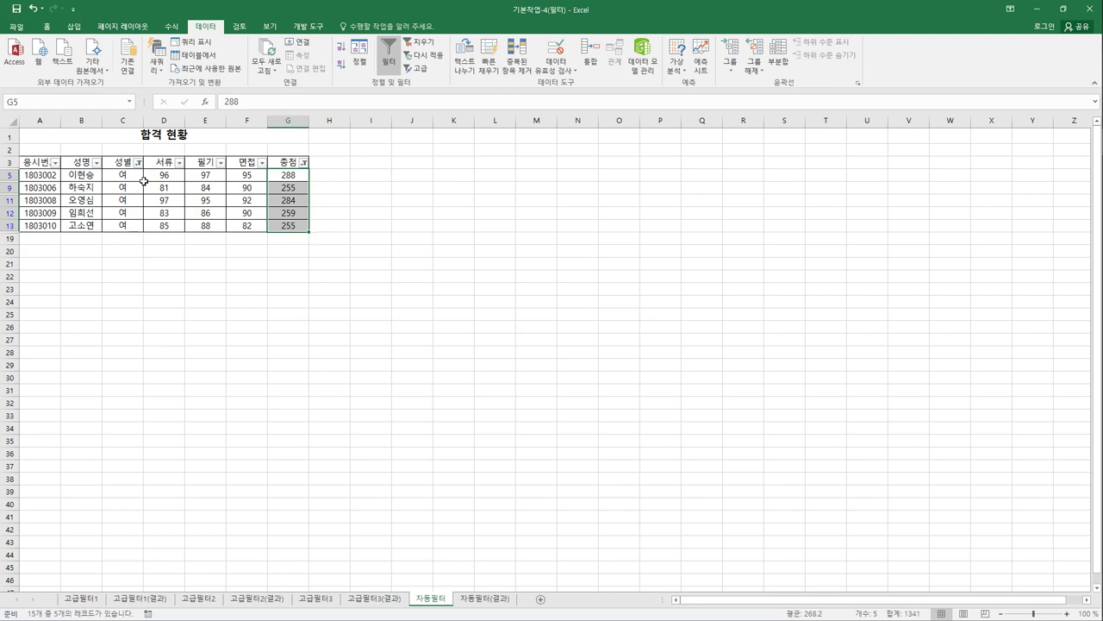
click(282, 230)
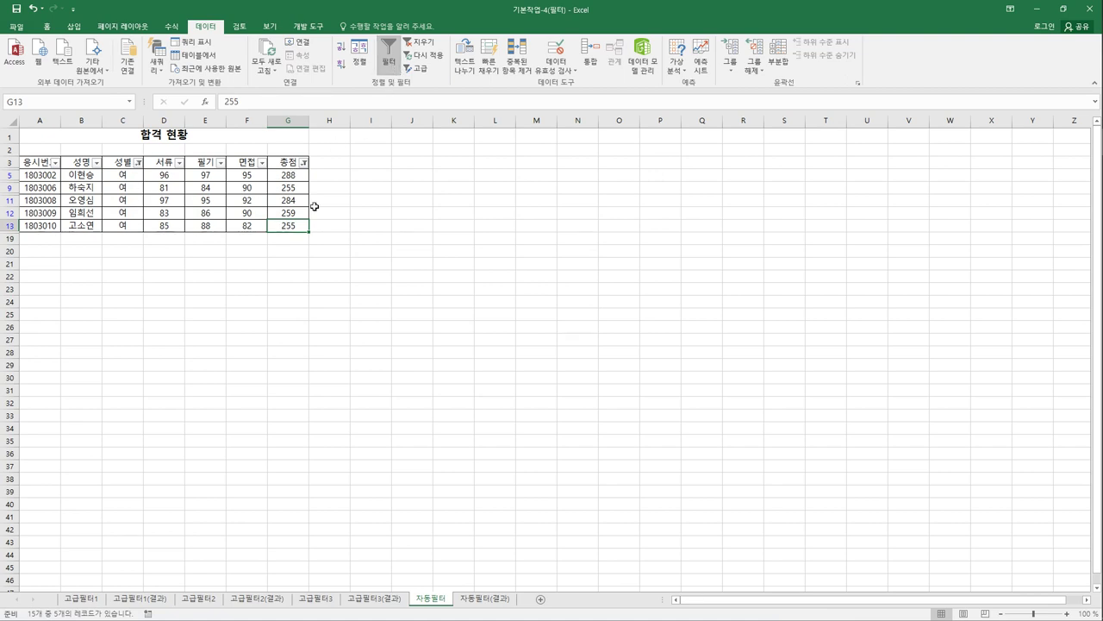
click(486, 598)
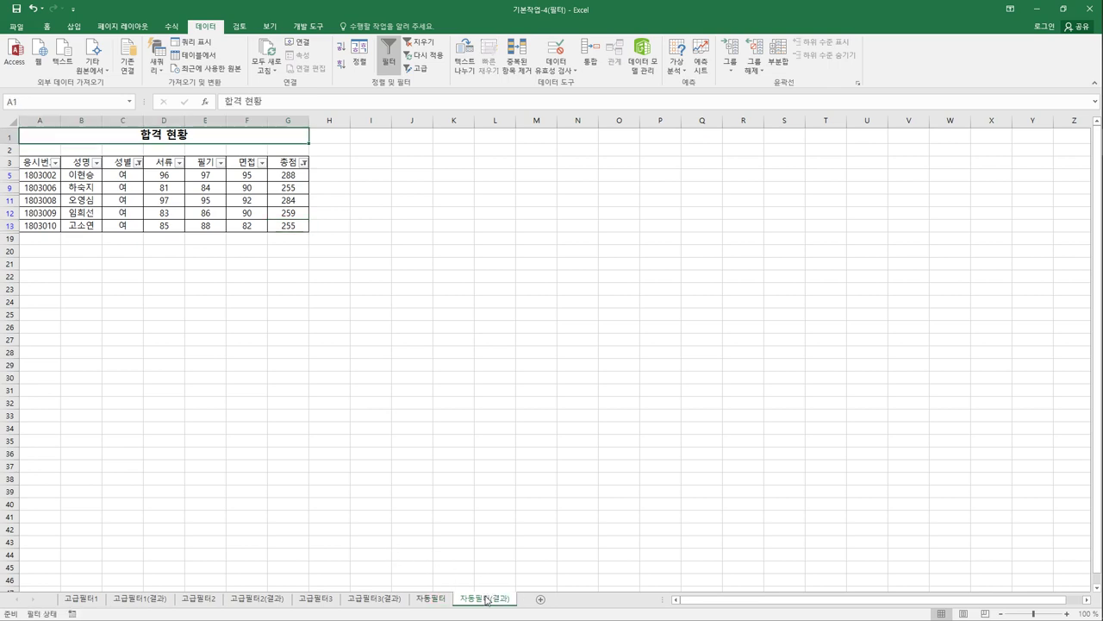
click(435, 598)
Clear all filter conditions from the 합격 현황 table and turn AutoFilter off.
click(216, 214)
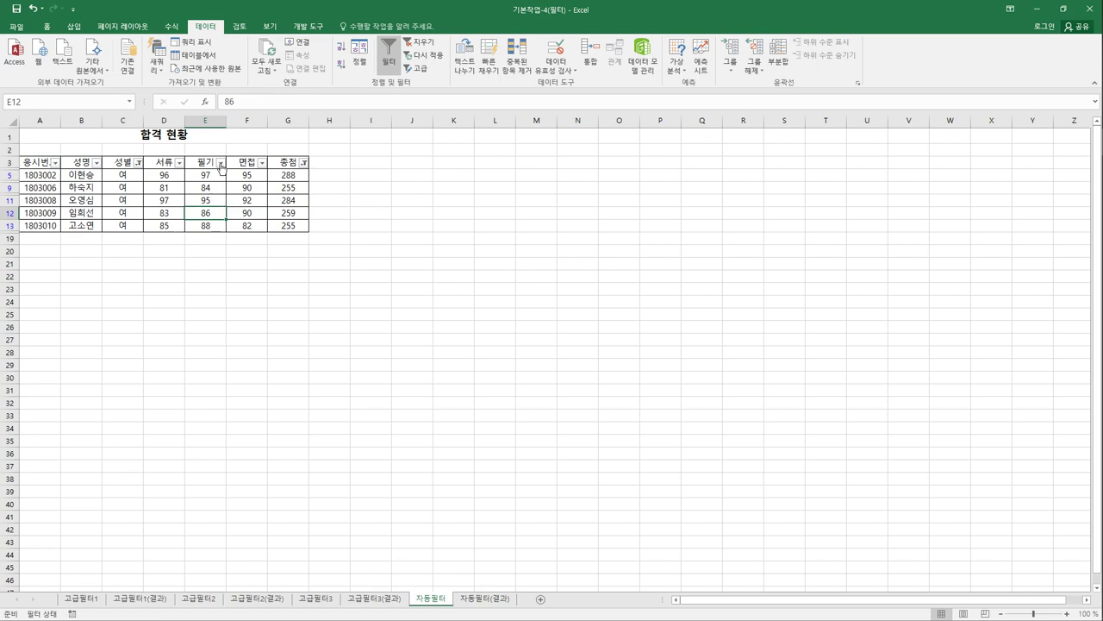
click(429, 43)
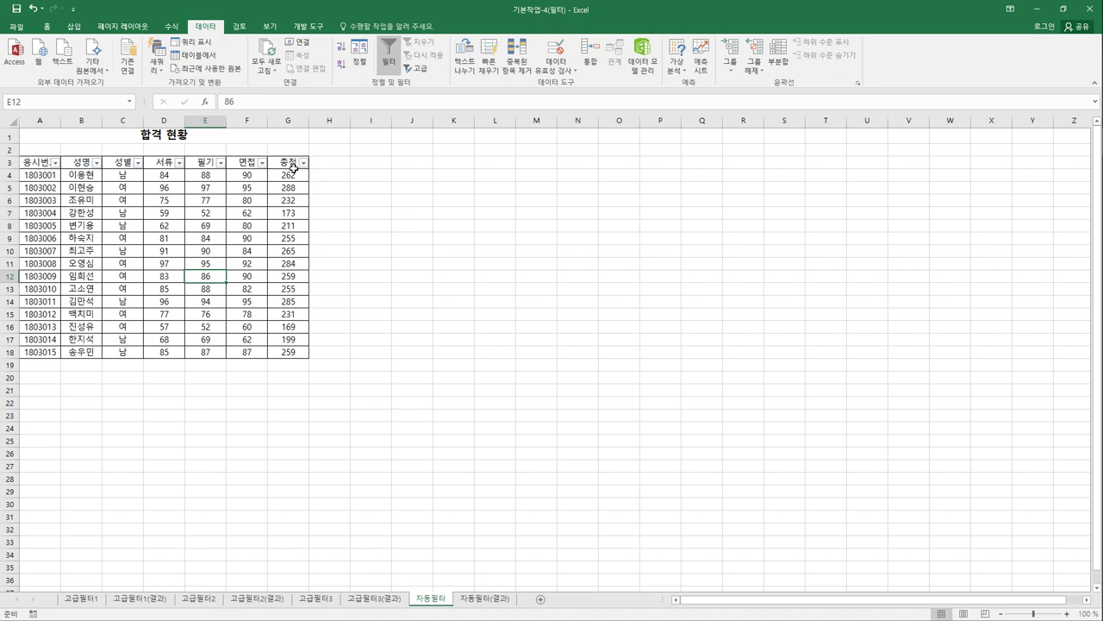
click(397, 66)
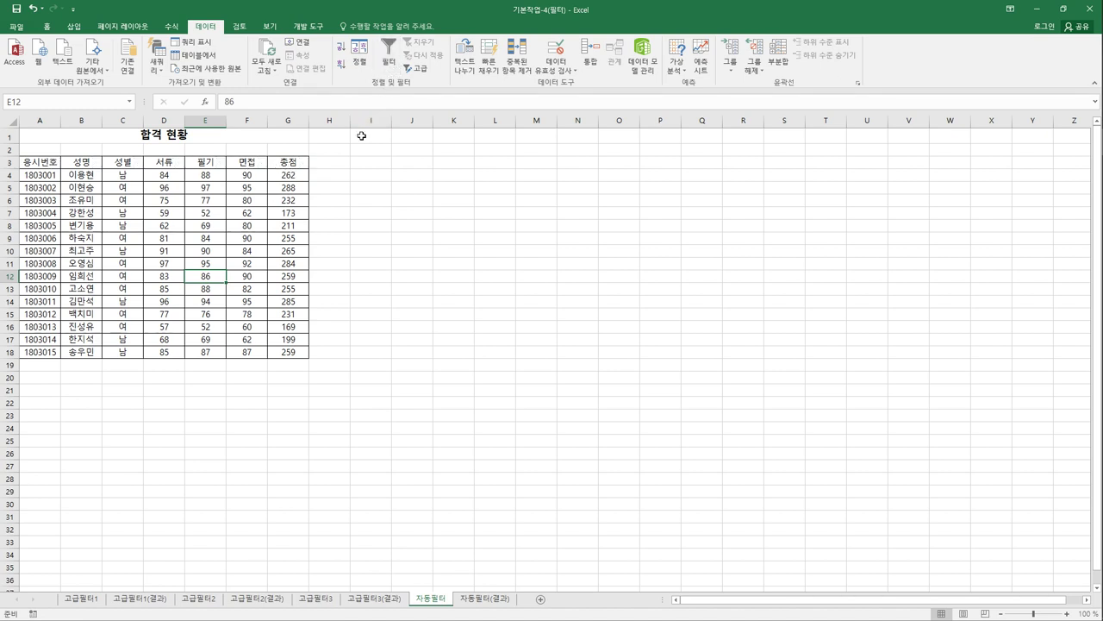